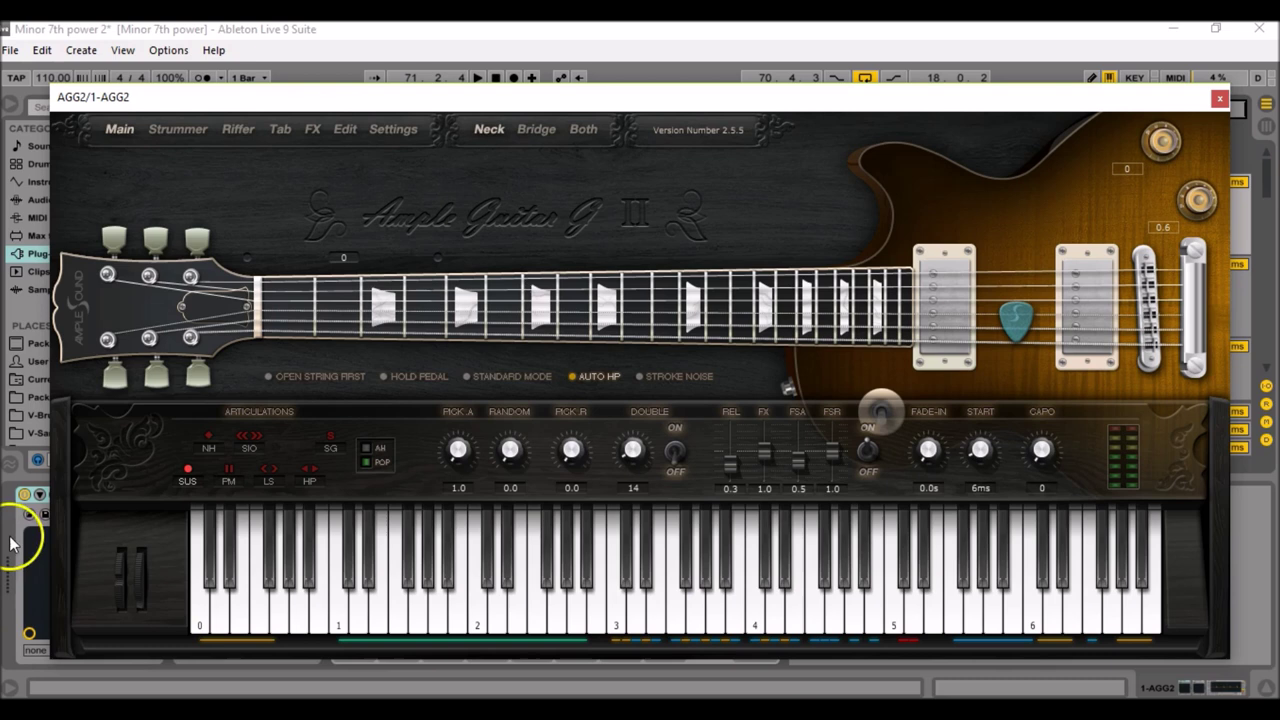
Step: Show the G II strummer with its chord grid and the Top 5 electric Funk pattern at 95 BPM
click(177, 129)
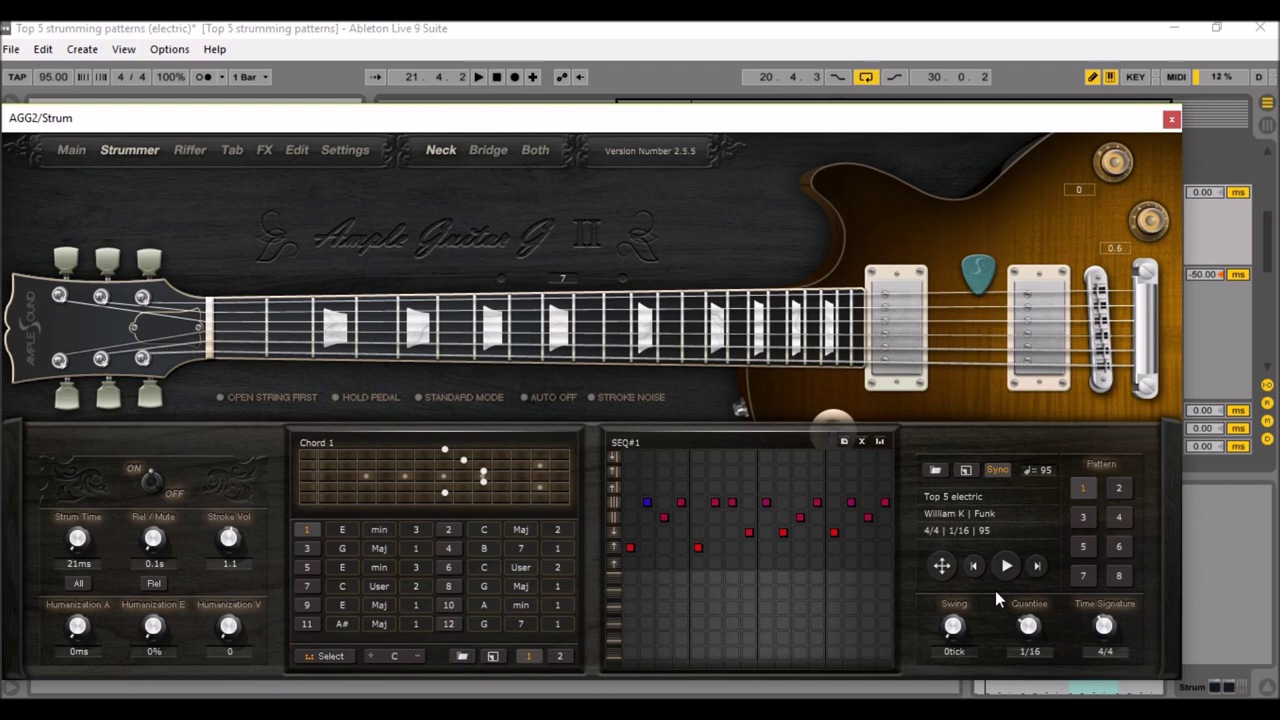
Step: Start and then stop the Funk strum pattern with SEQ play
click(997, 568)
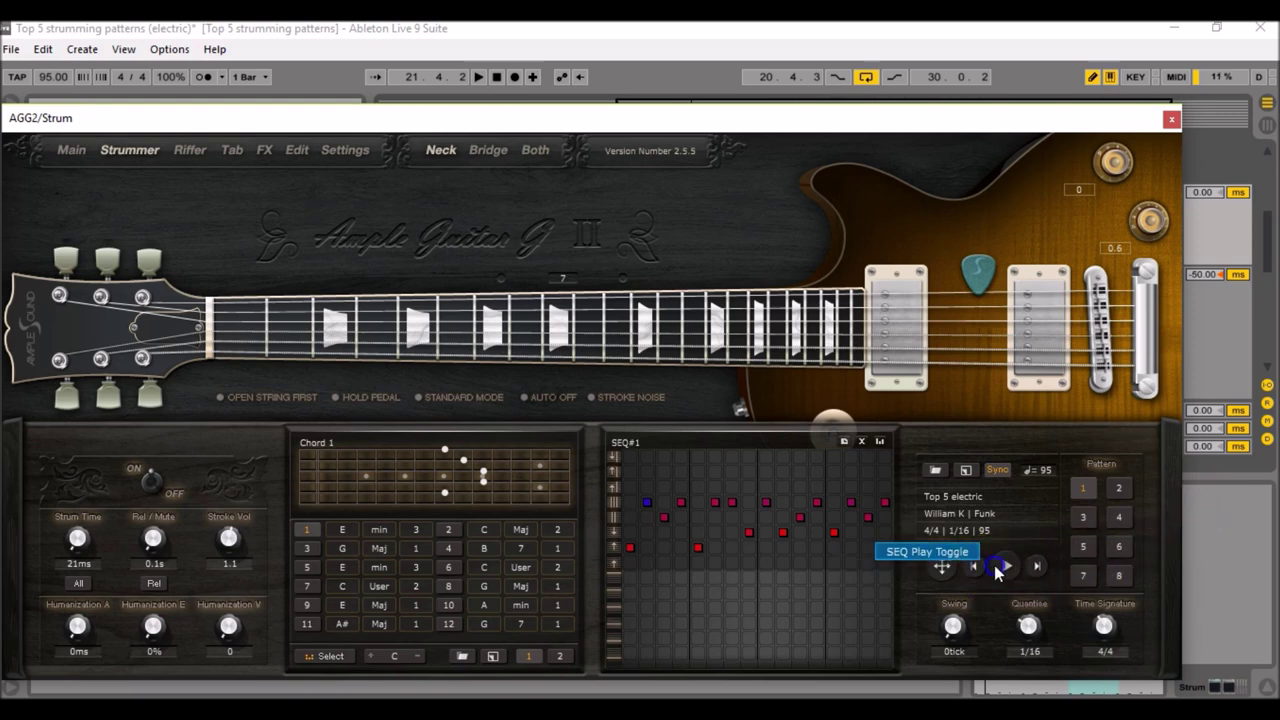
click(995, 567)
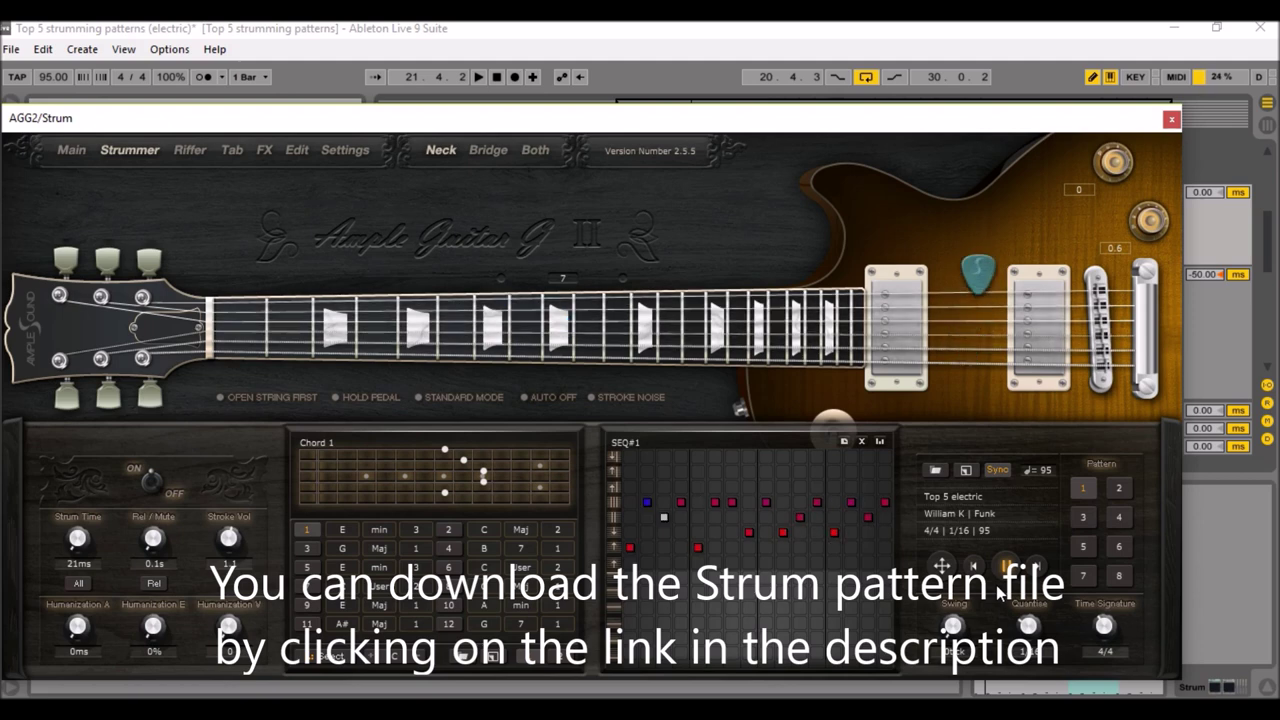
click(1006, 566)
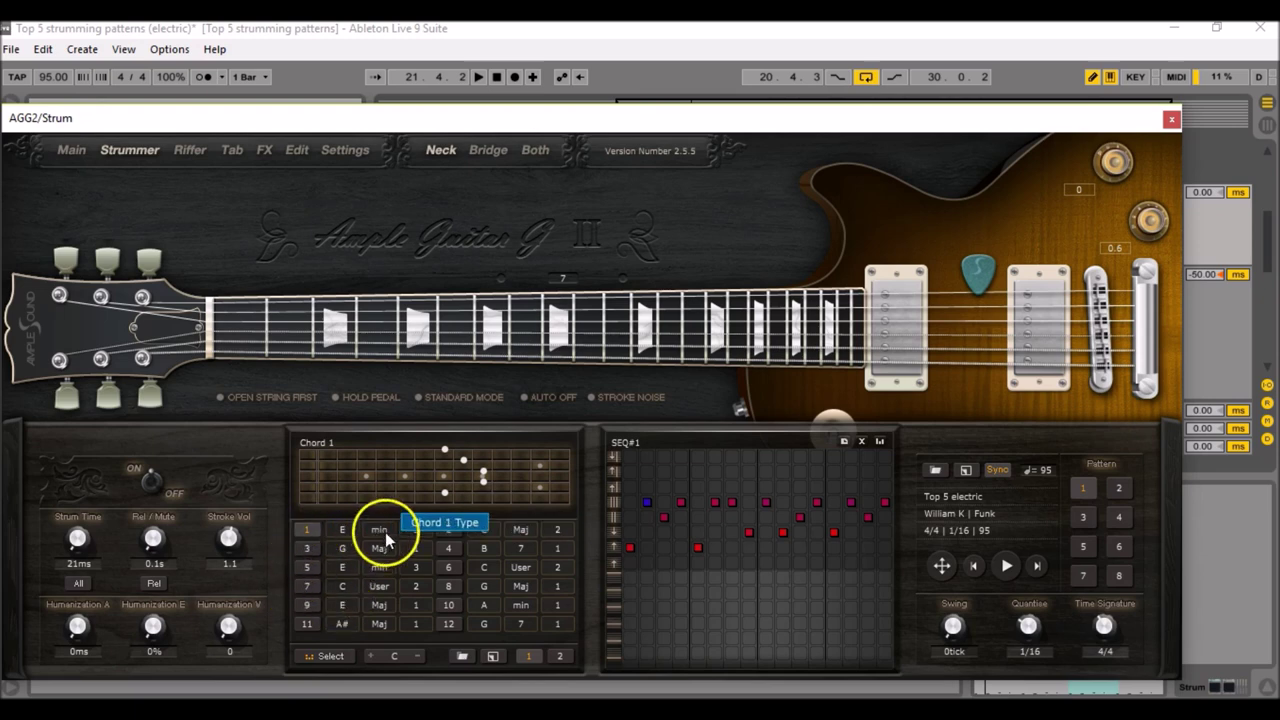
Step: Audition chords 2, 3 and 4, then play the pattern through the chord grid
click(449, 531)
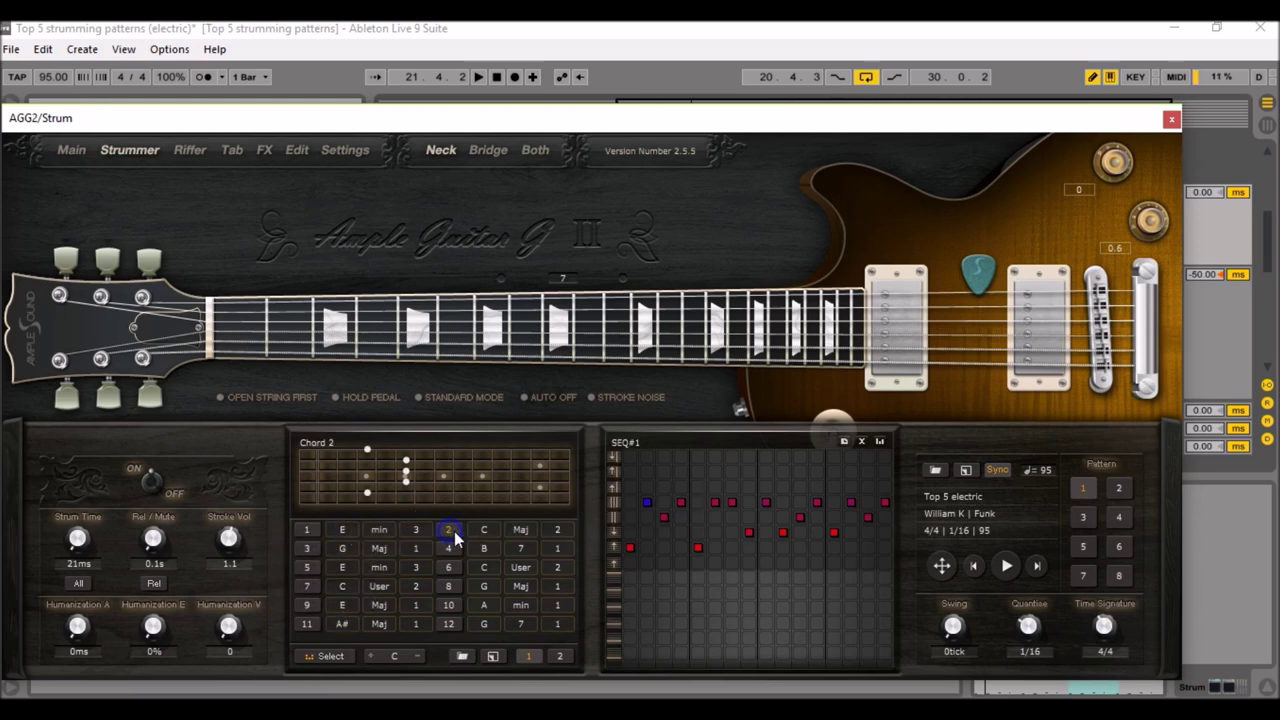
click(549, 520)
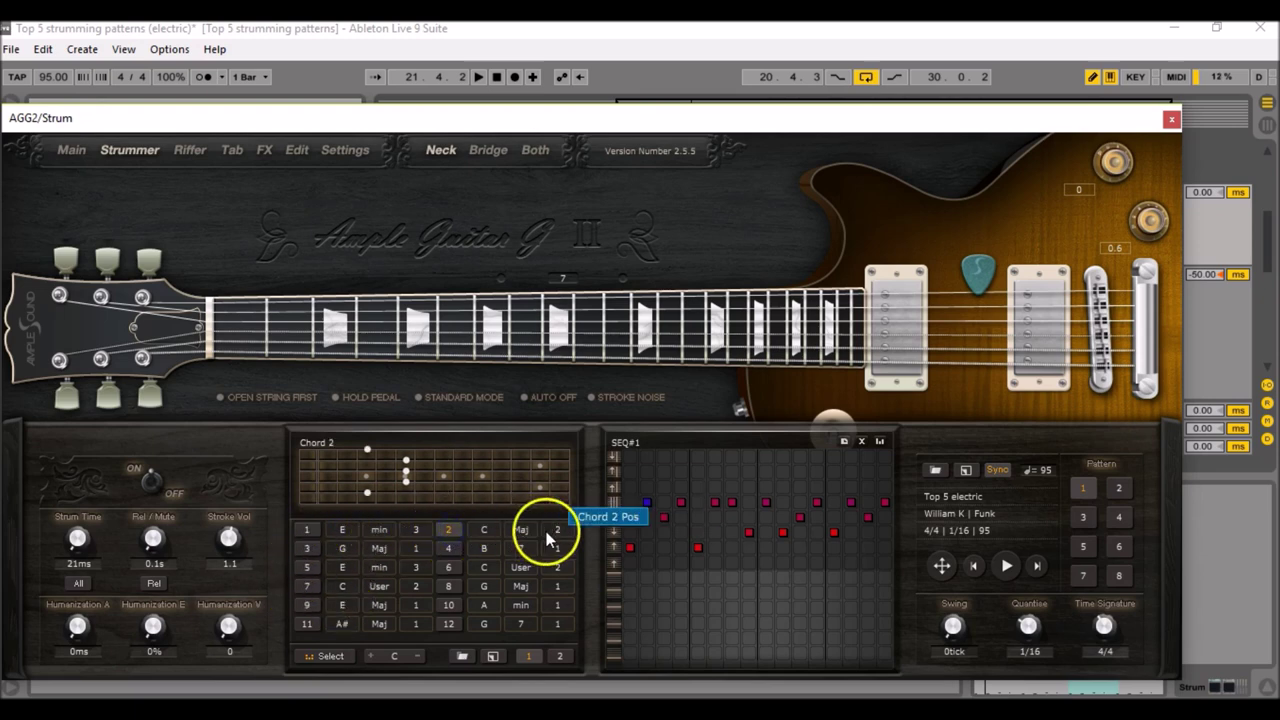
click(318, 550)
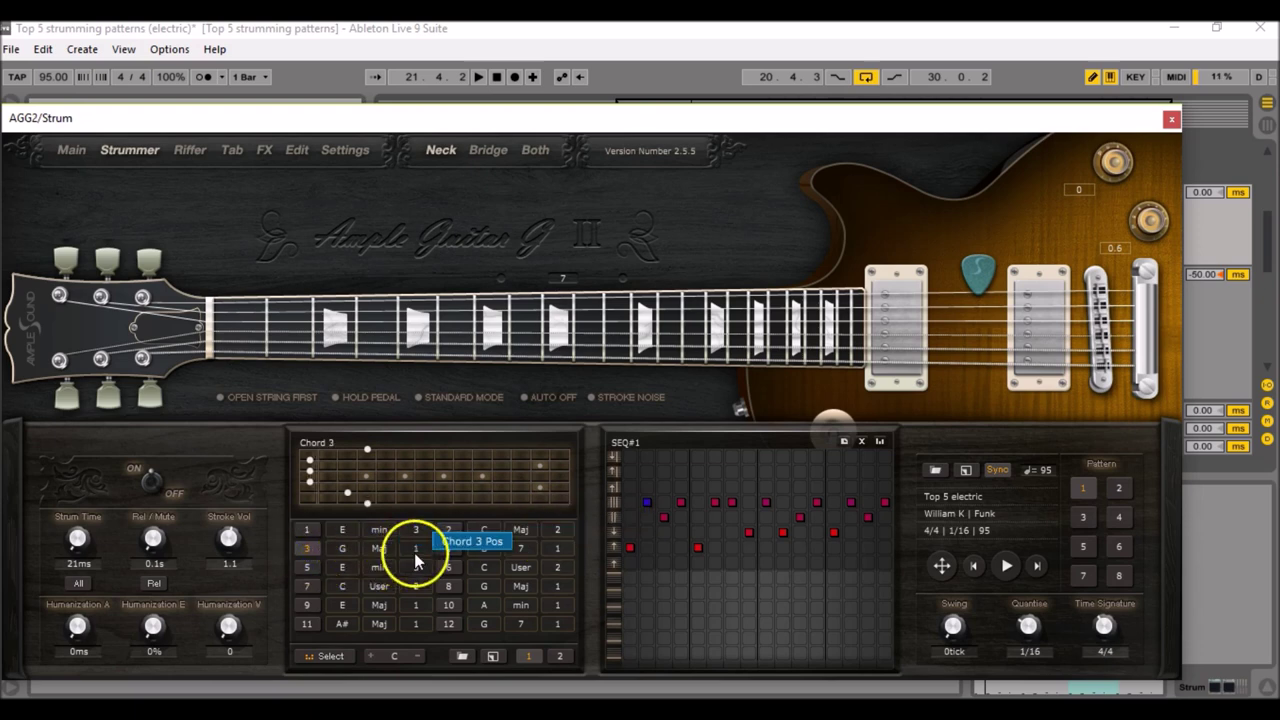
click(450, 549)
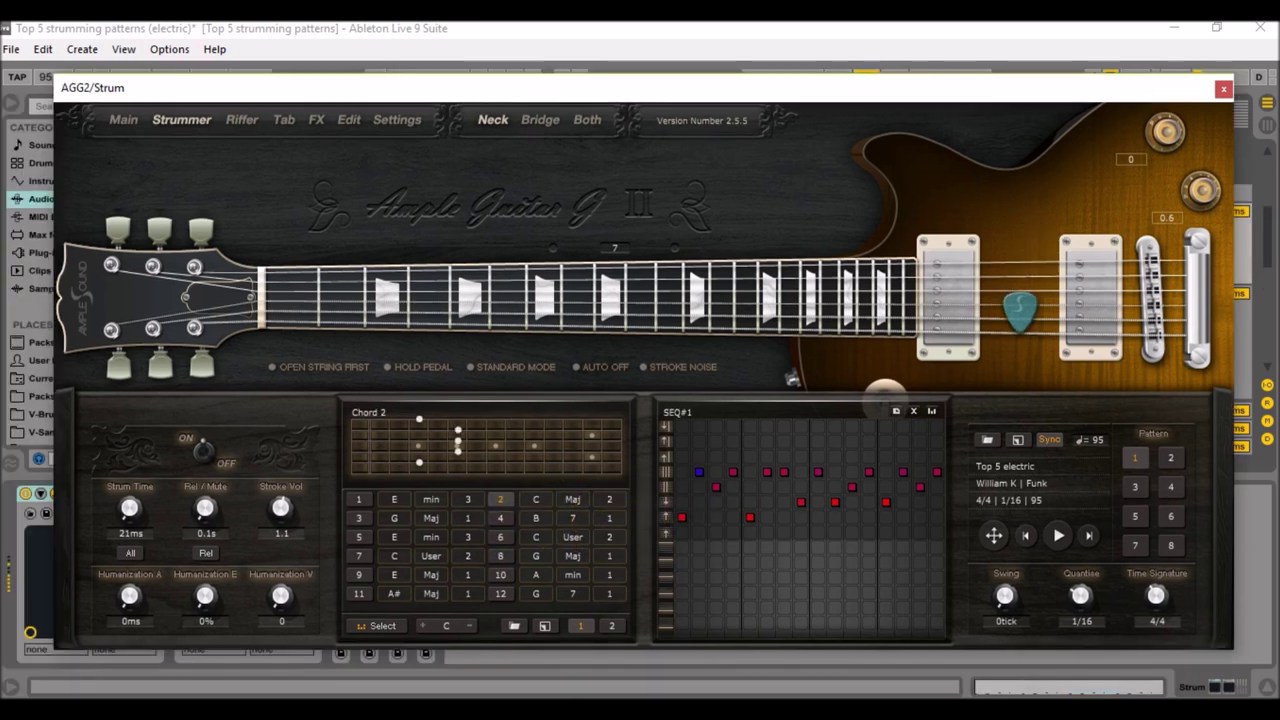
key(space)
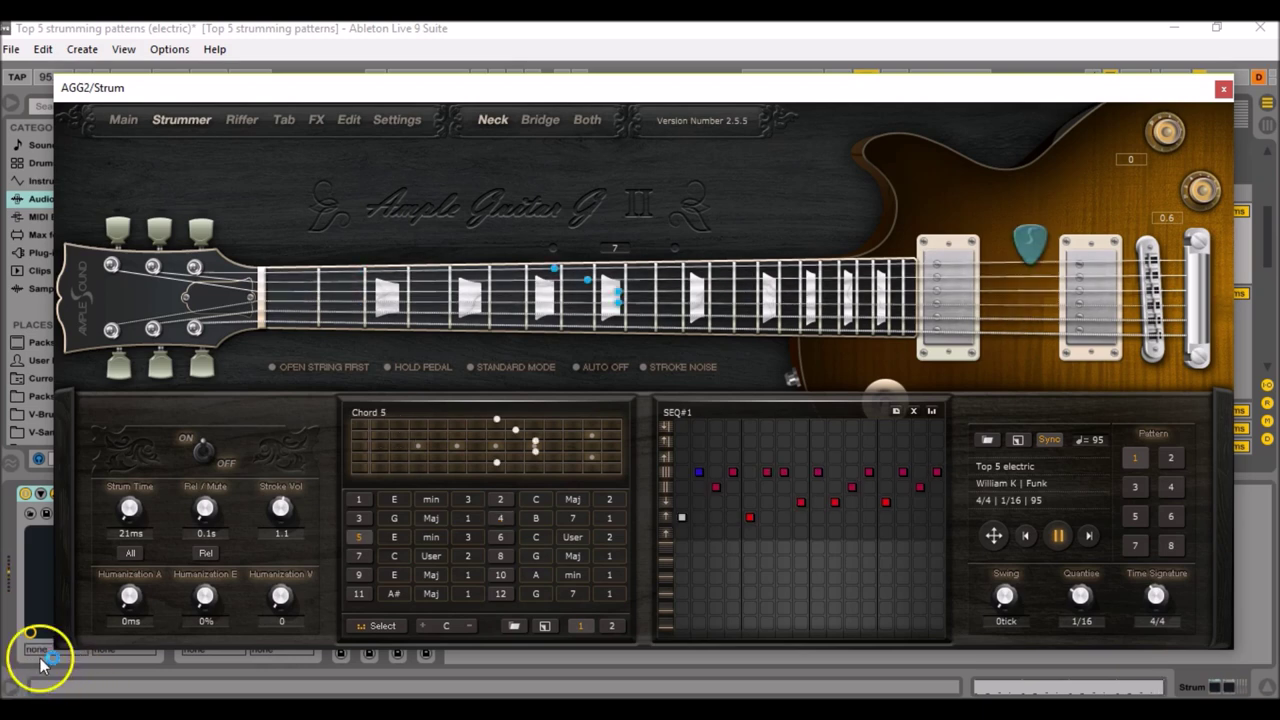
Step: Stop playback and change chord 1's root note from E to D
key(space)
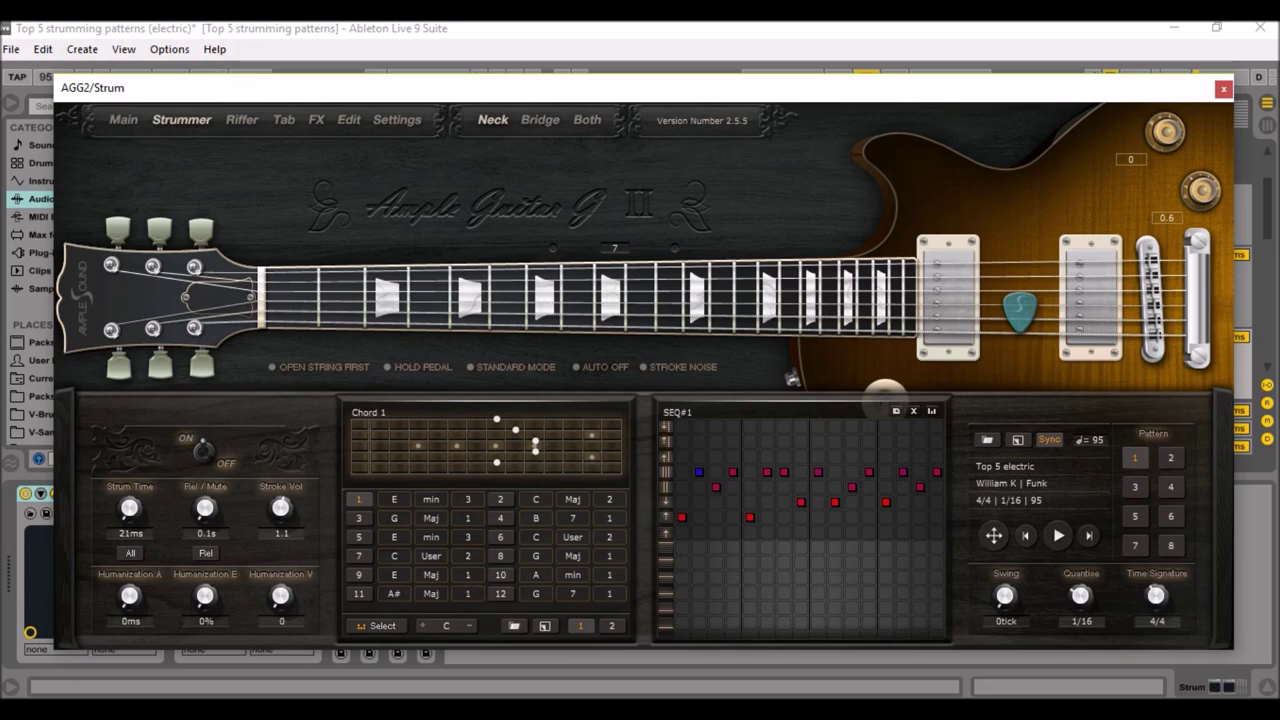
click(387, 501)
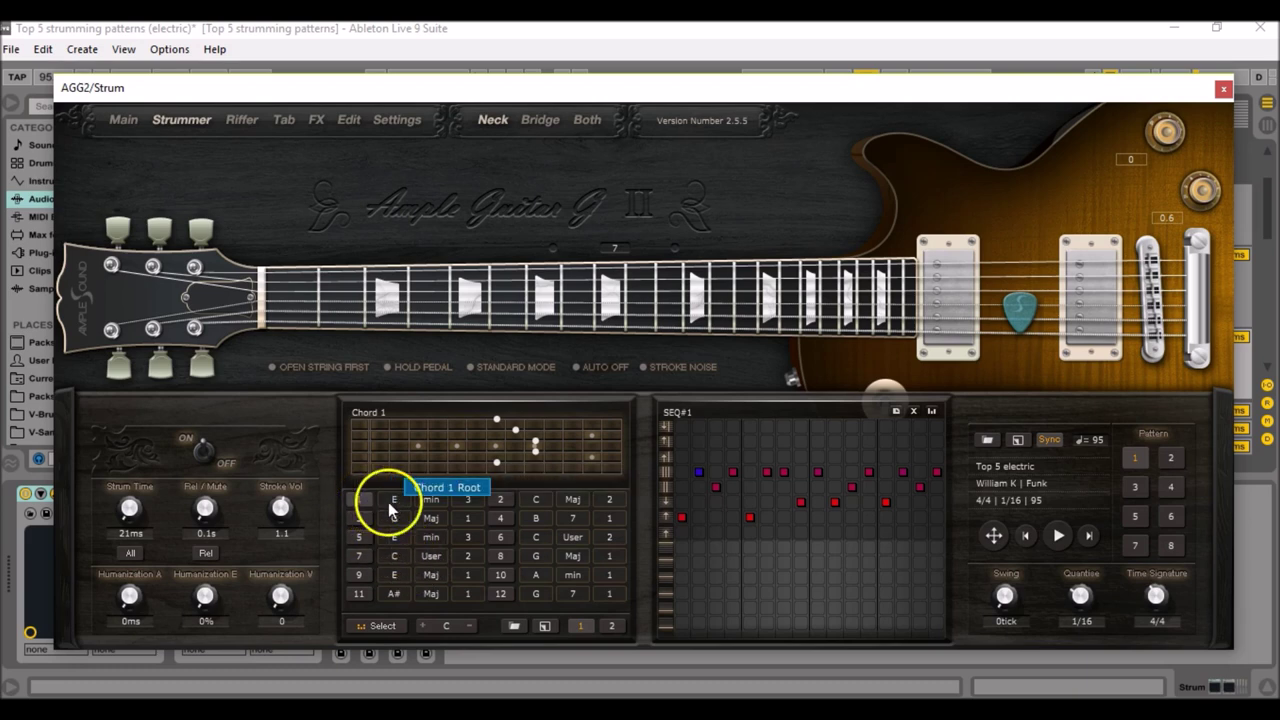
click(424, 509)
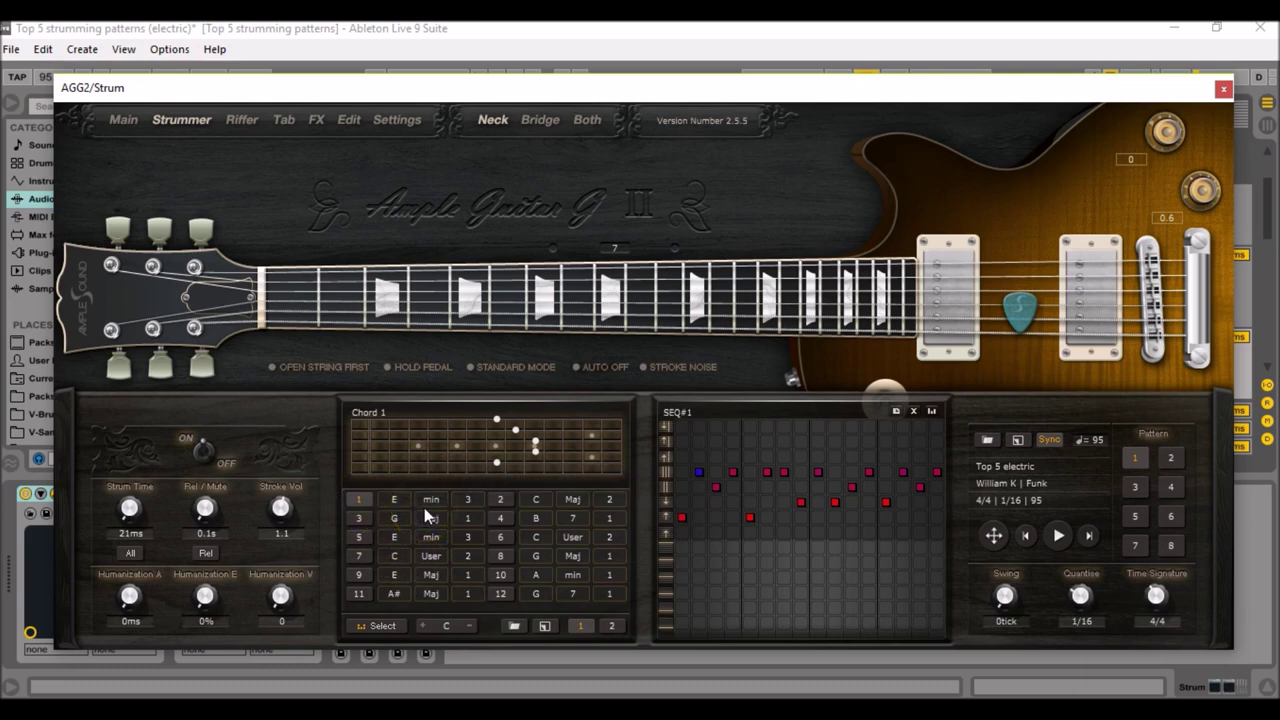
click(394, 500)
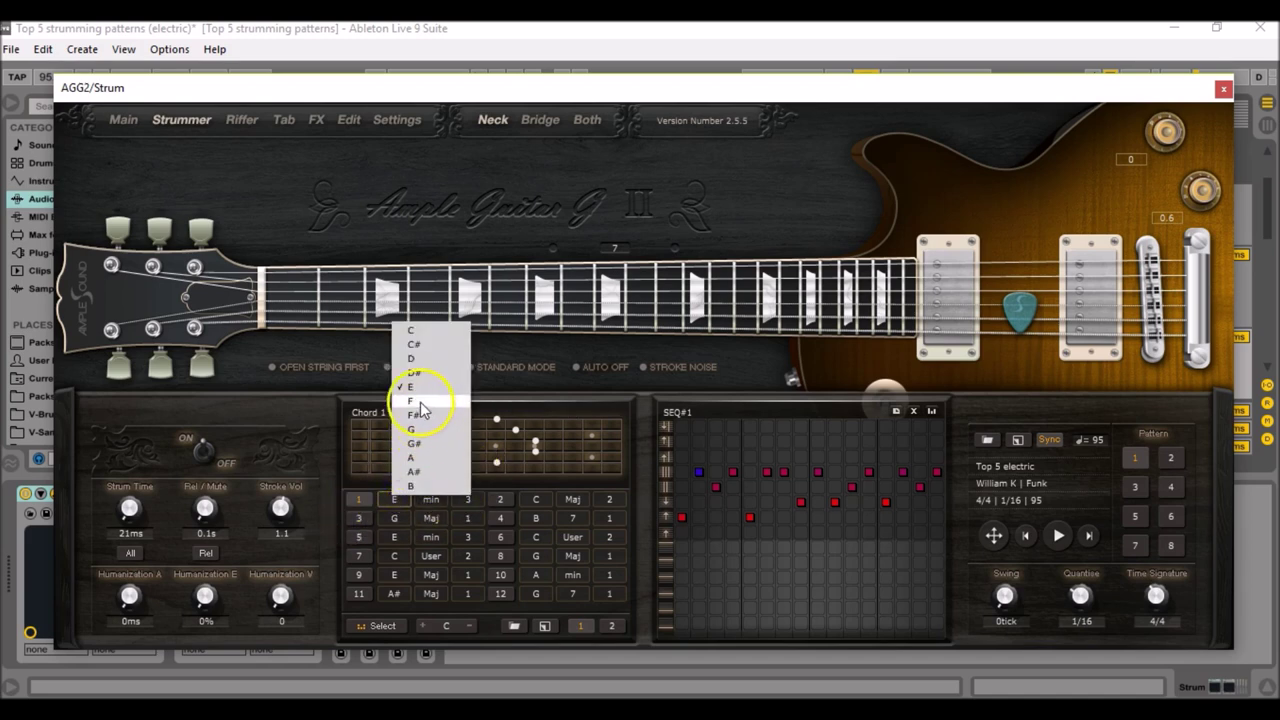
click(414, 359)
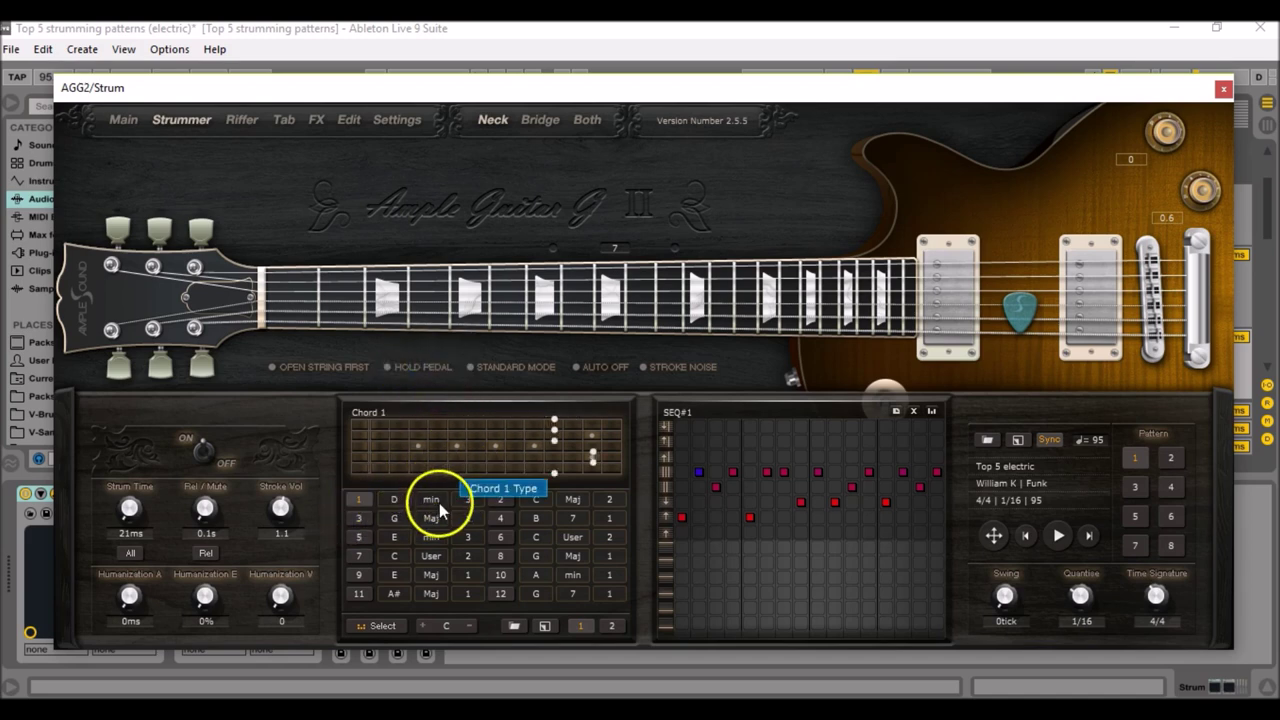
Step: Remove the string-6 fret-10 note to make a User chord, then play the pattern
click(557, 473)
click(559, 473)
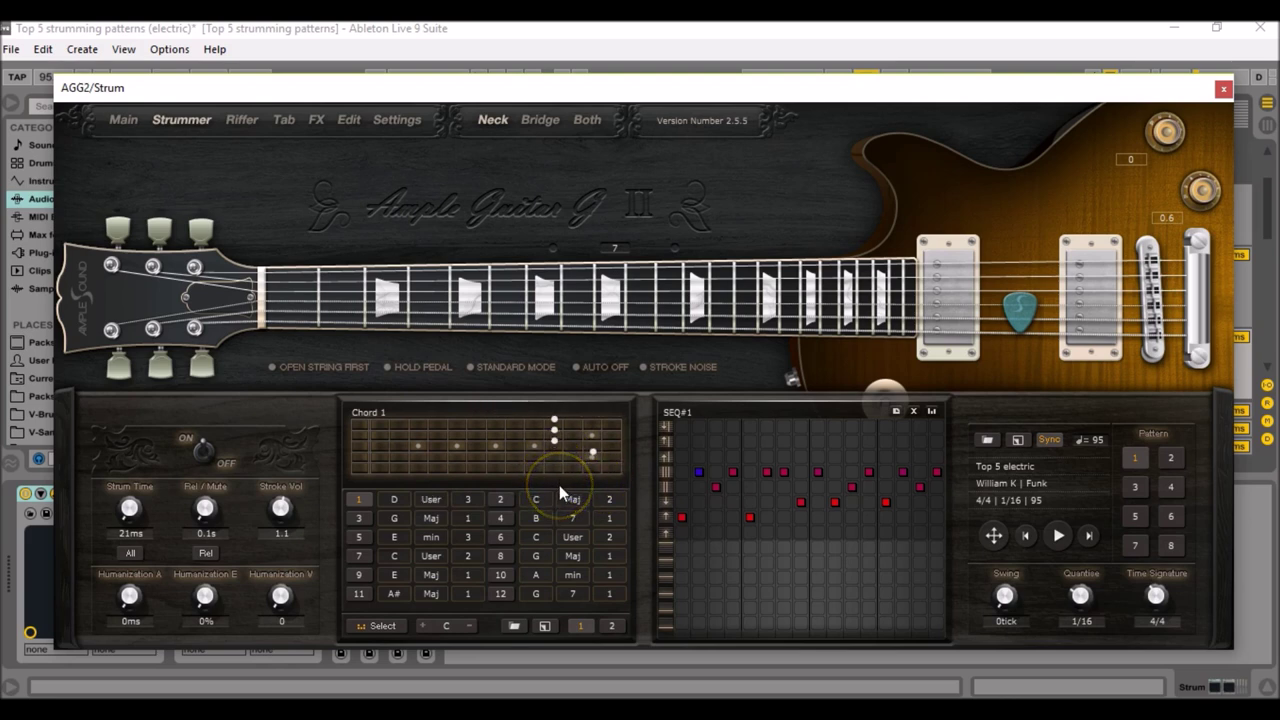
key(space)
key(space)
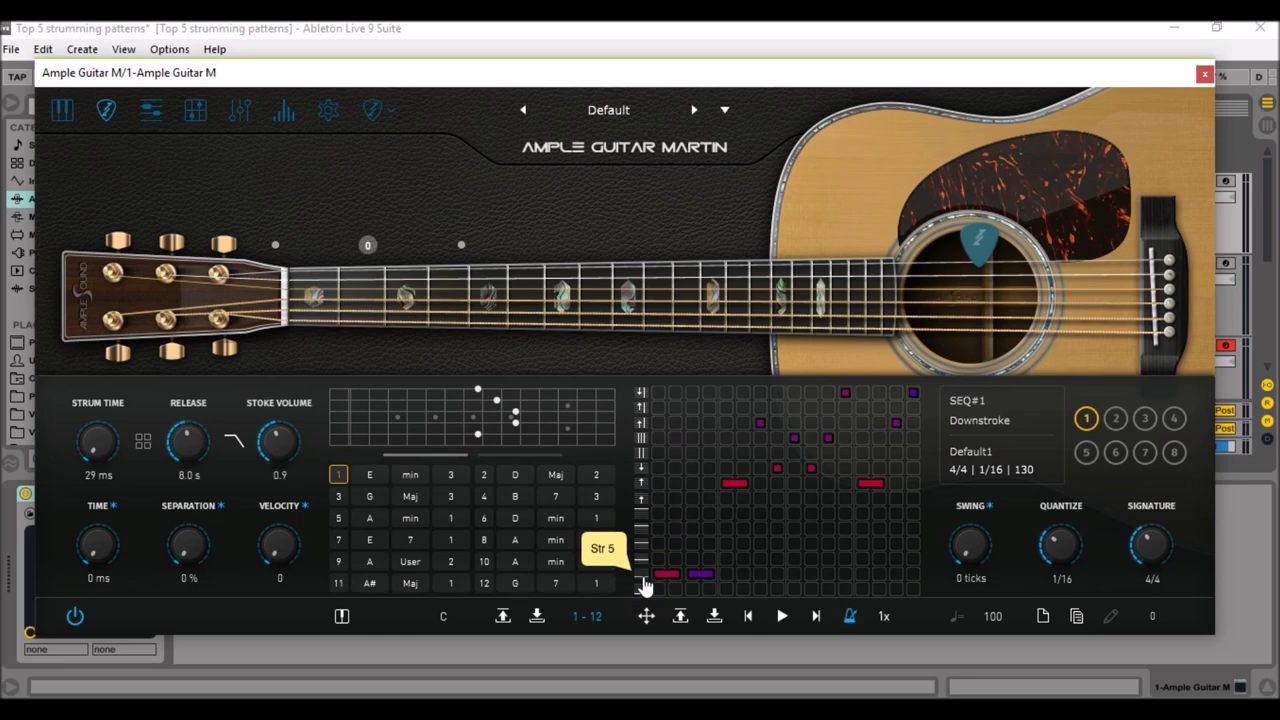
Step: With chord 3 selected, copy sequence slot 1's pattern into sequence slot 2
click(339, 498)
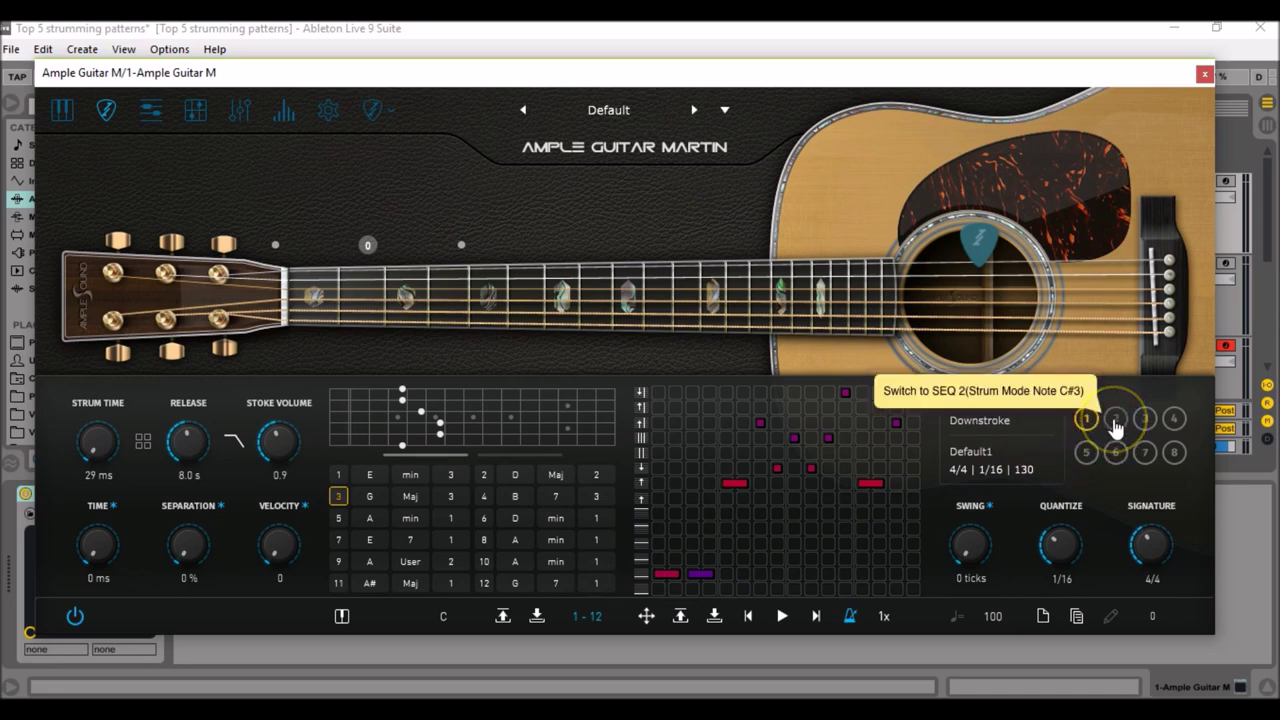
click(1116, 427)
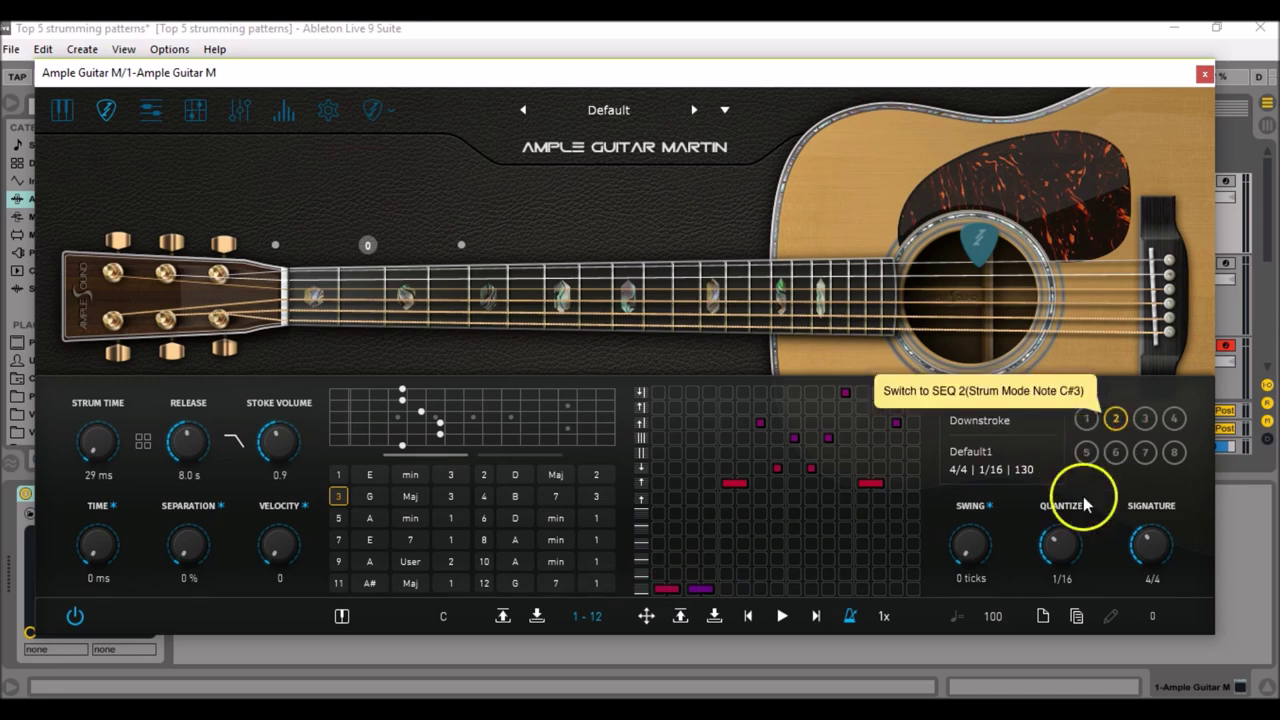
click(1078, 617)
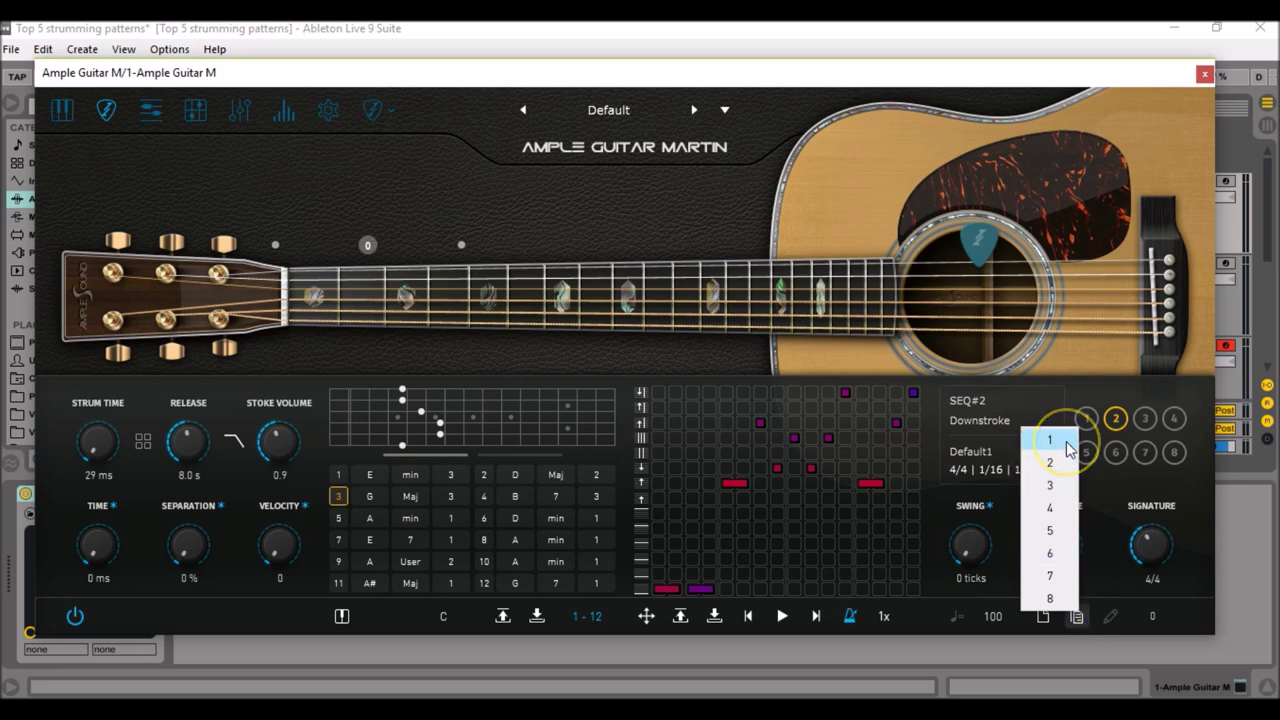
click(810, 502)
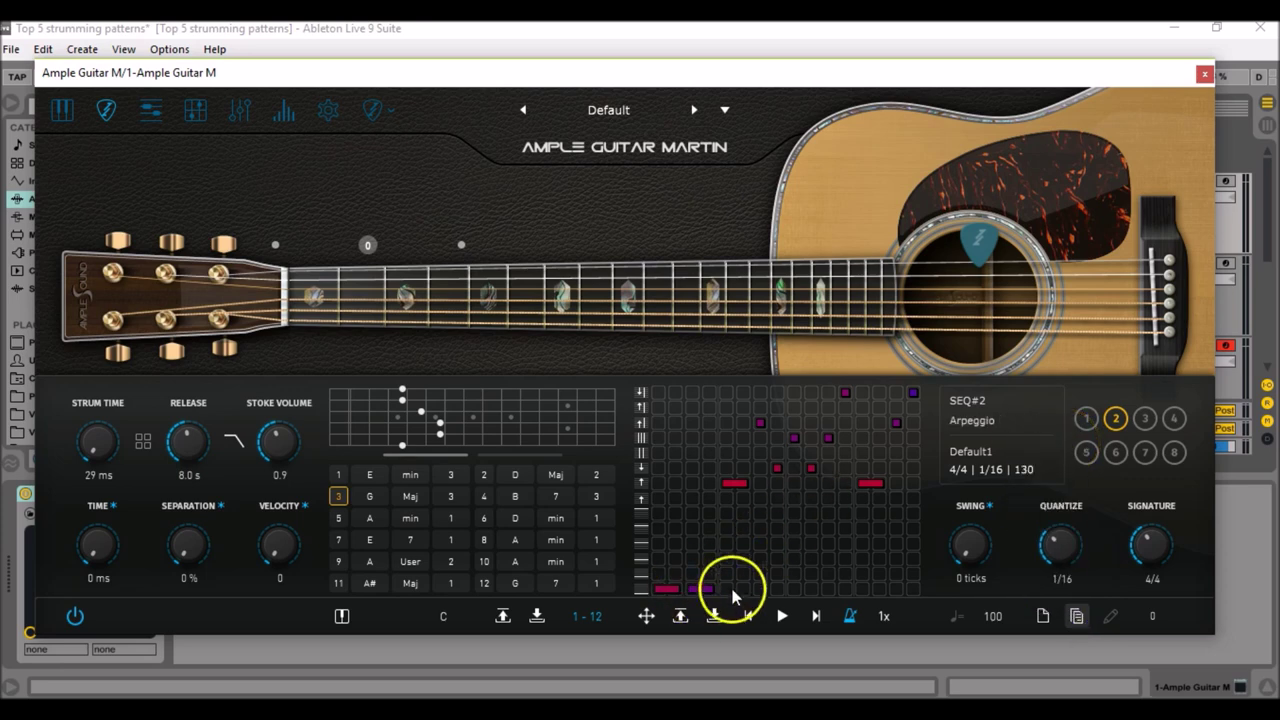
mouse_move(670, 594)
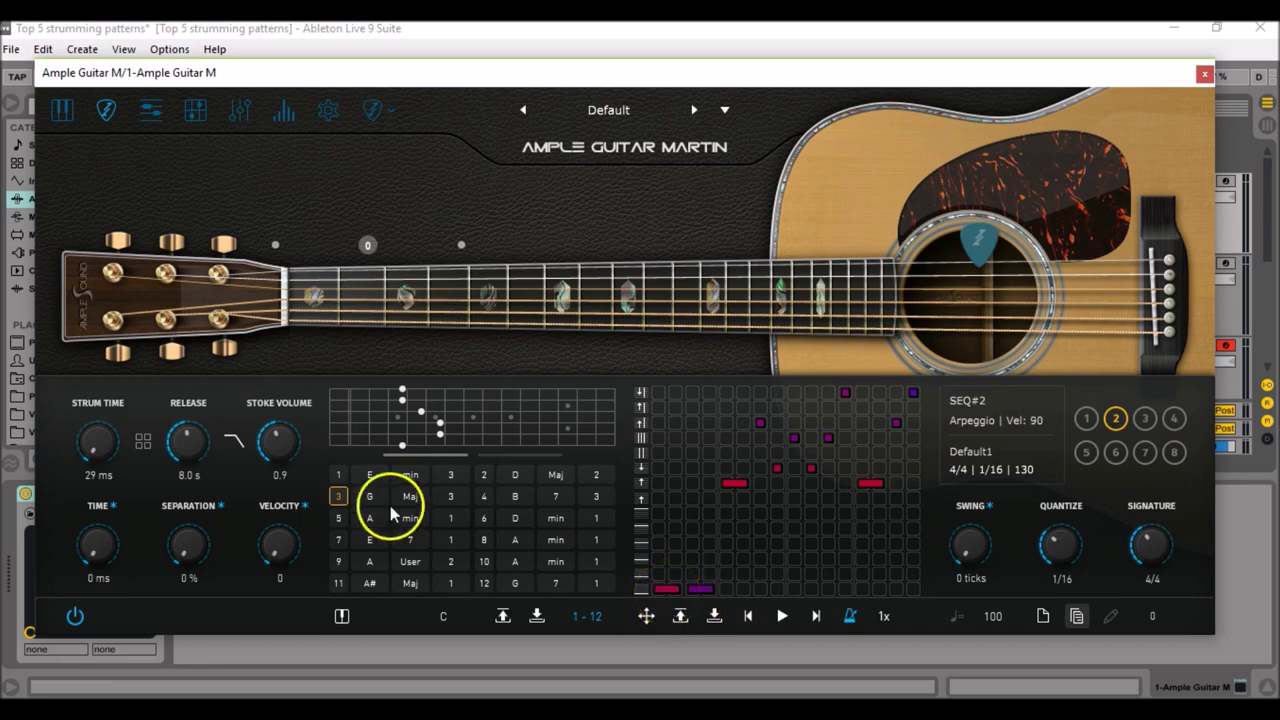
Step: Select chord 1 and sequence 1, then play the Default1 sequence
click(342, 484)
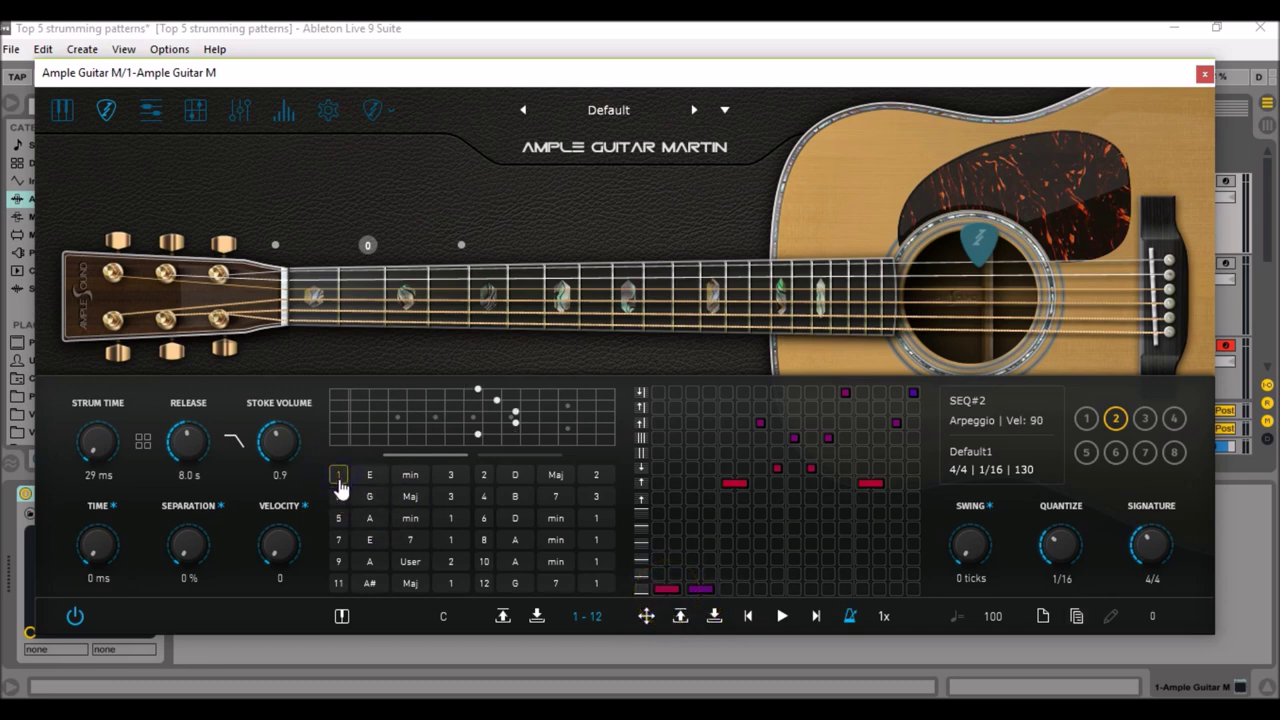
click(1087, 420)
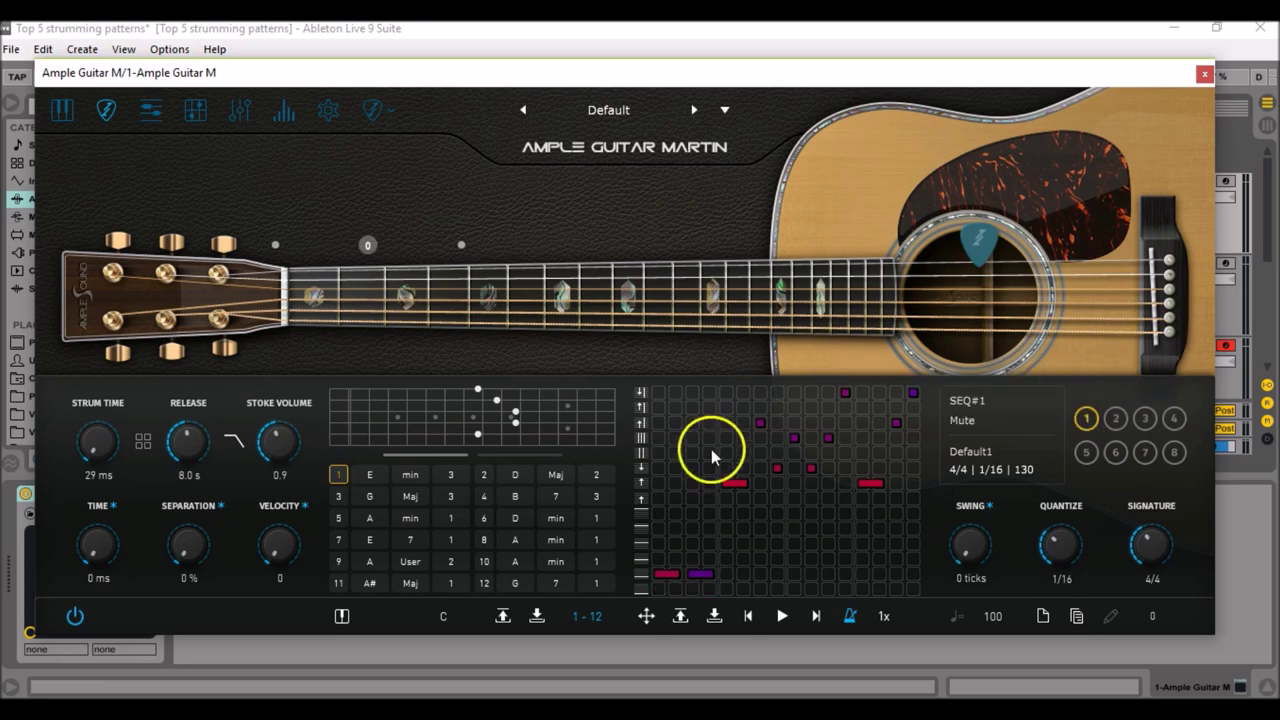
click(781, 615)
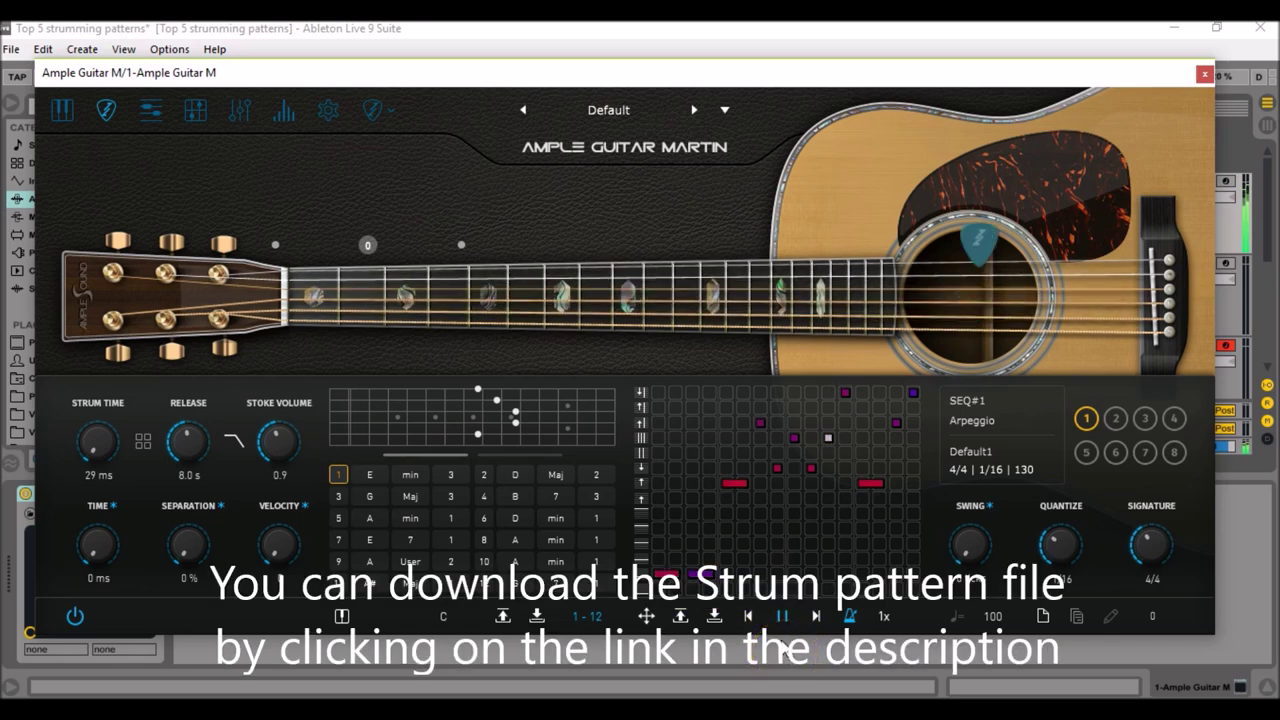
click(781, 615)
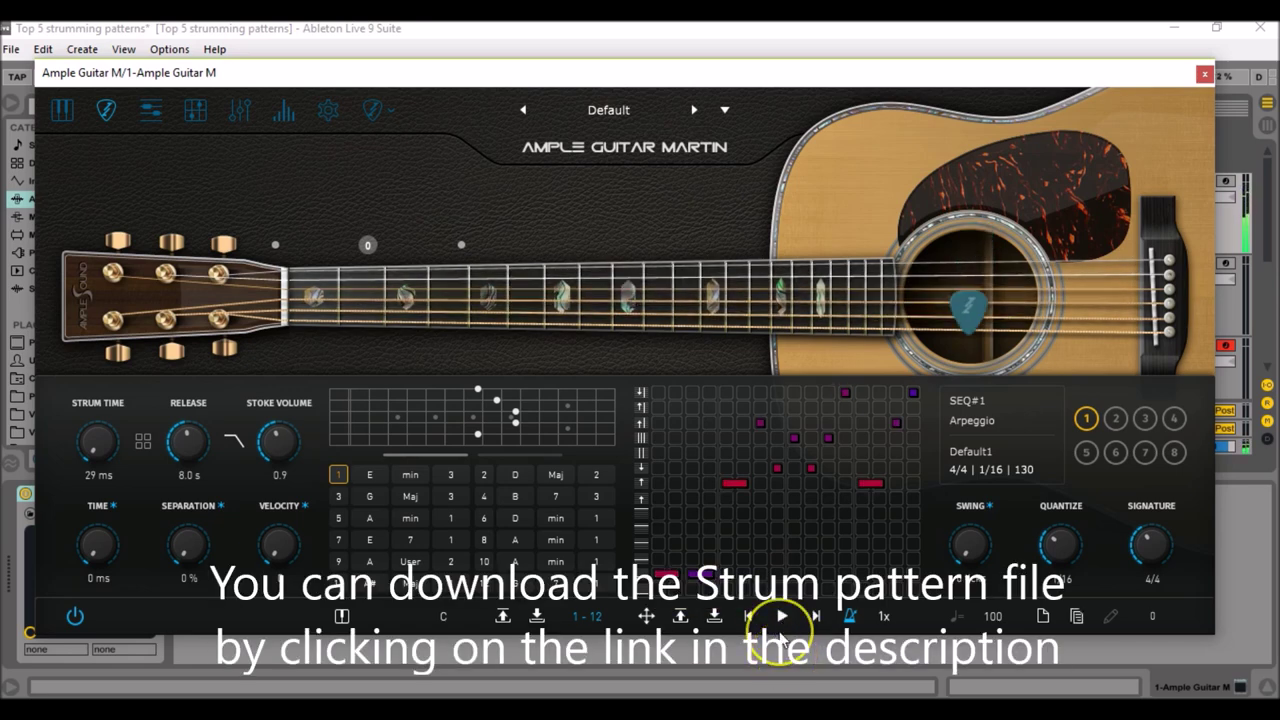
click(779, 631)
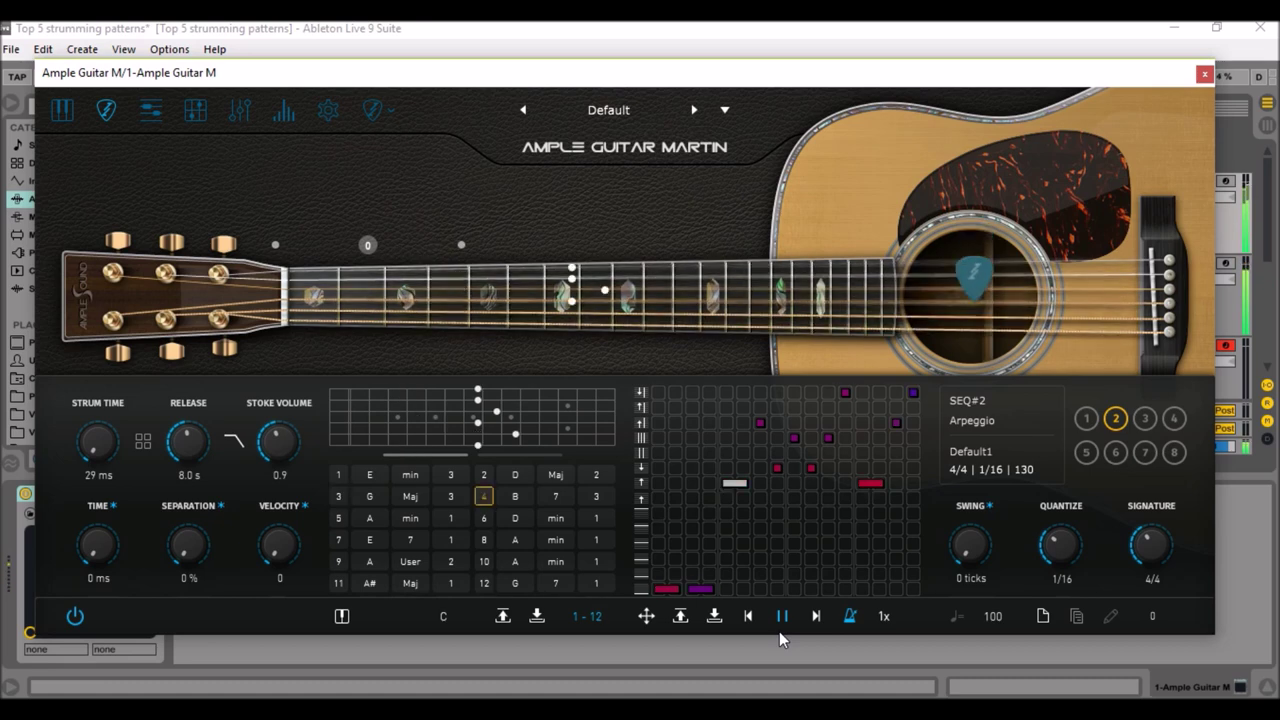
Step: Play sequence 1 over chords 5 and 7, then stop playback
click(781, 618)
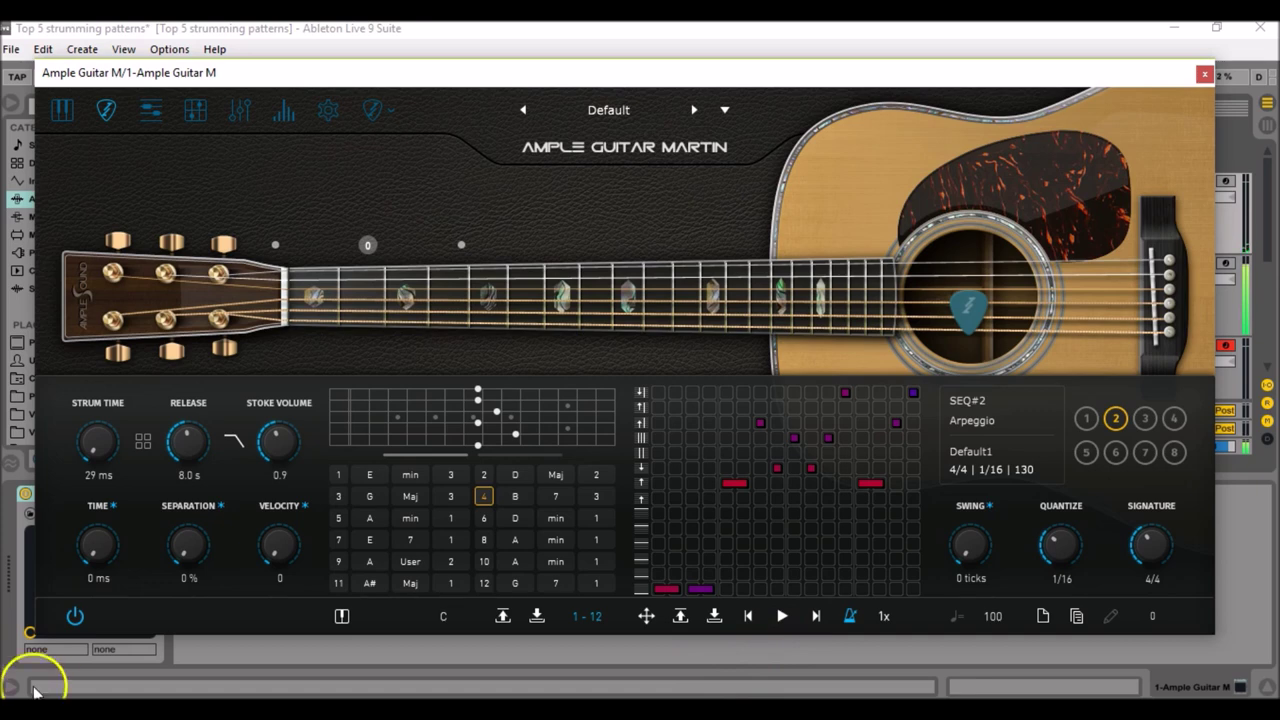
key(space)
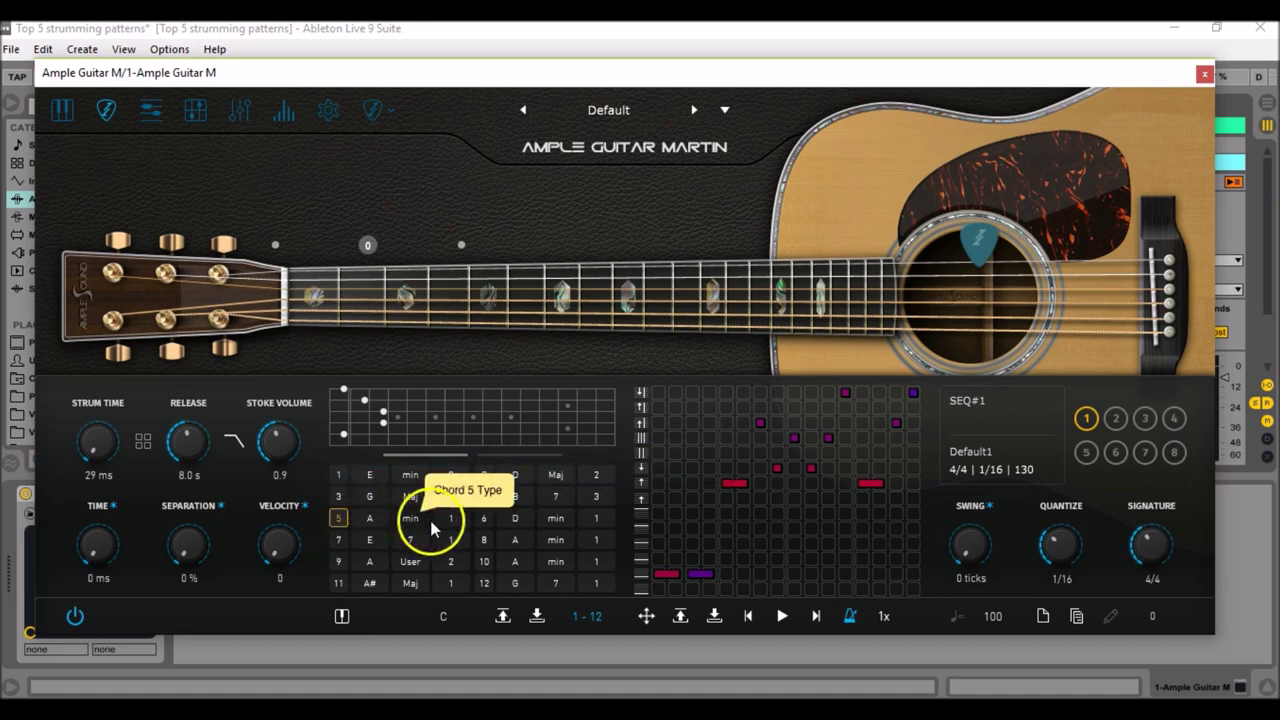
click(339, 541)
click(339, 519)
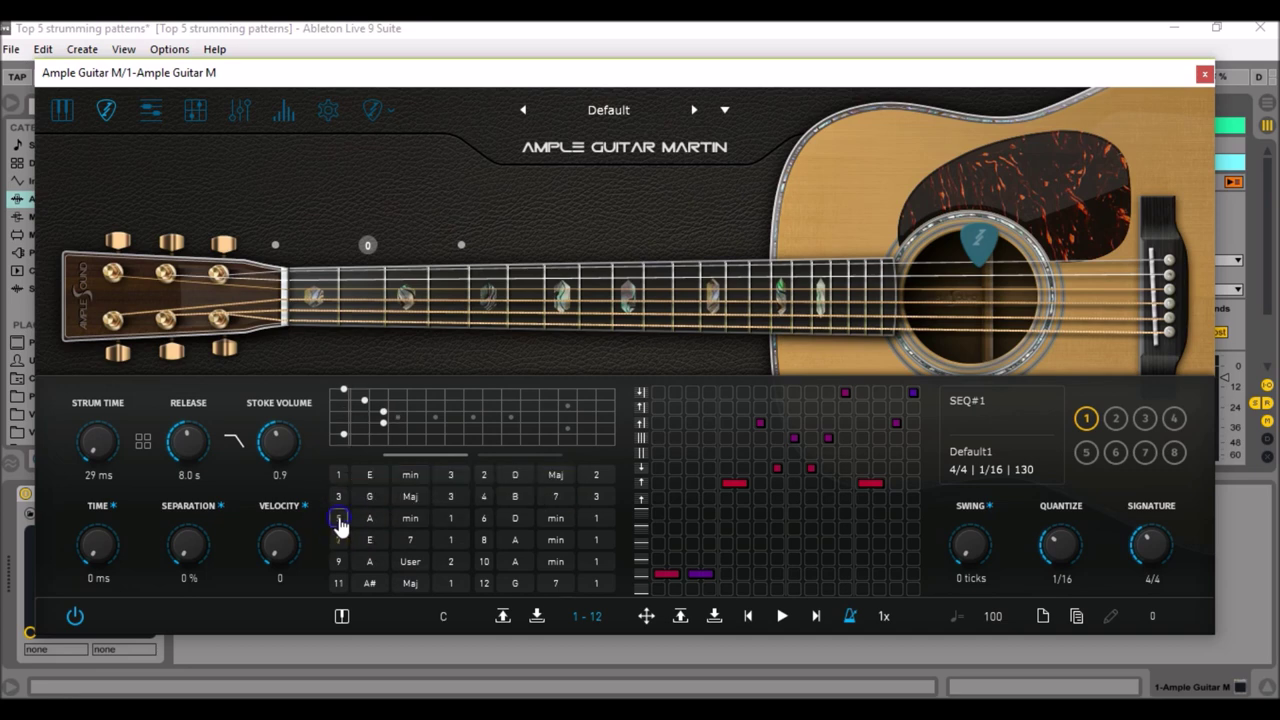
key(space)
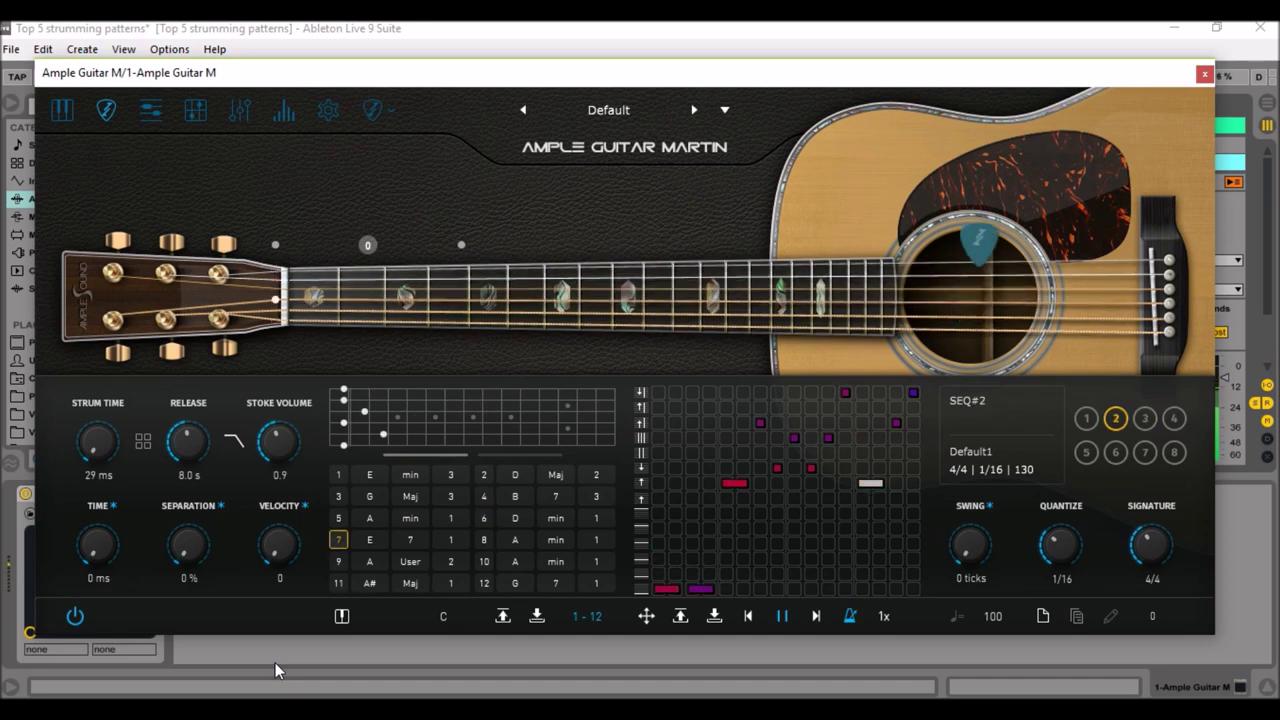
key(space)
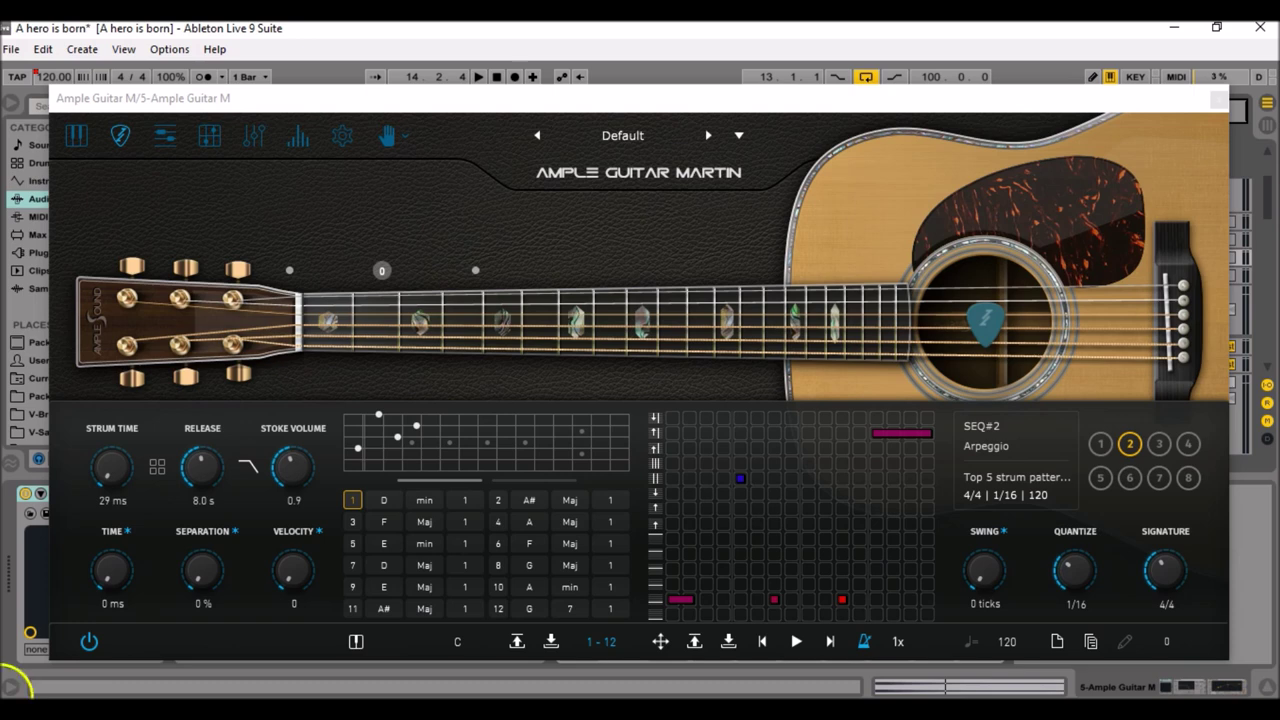
Step: Leave the sound library unchanged and select sequence 1, the Top 5 pattern
click(410, 133)
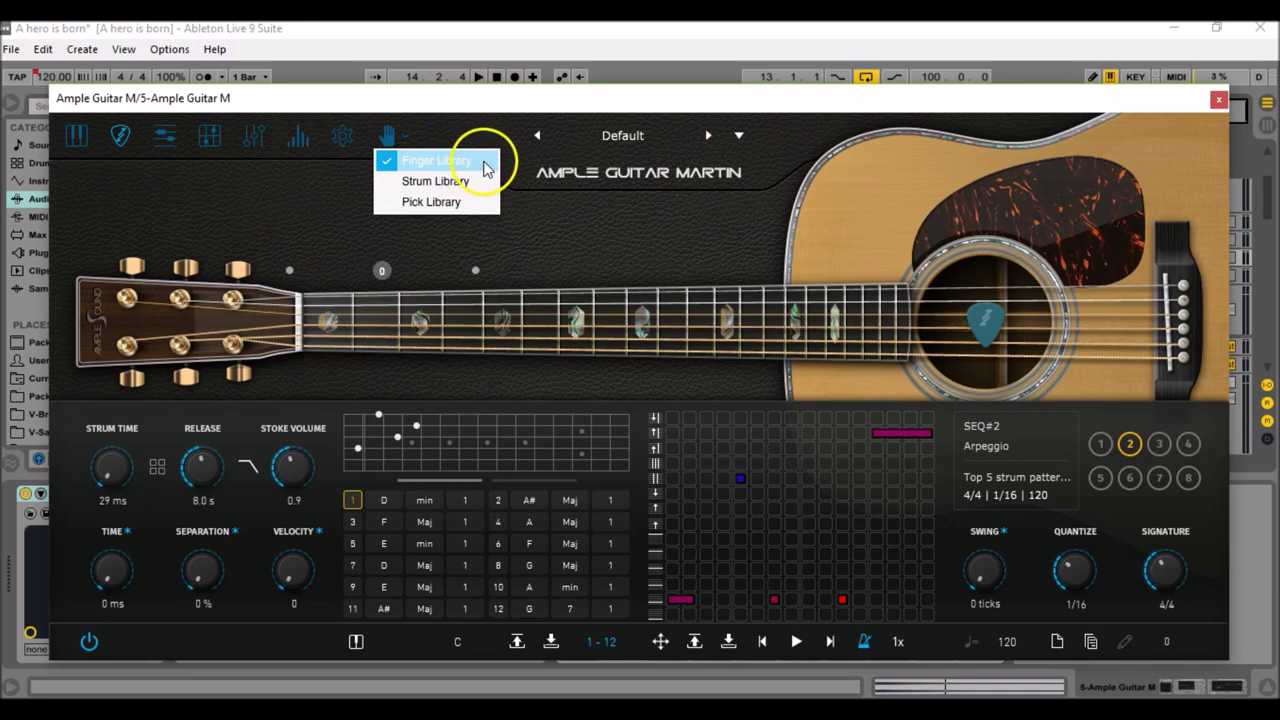
click(561, 244)
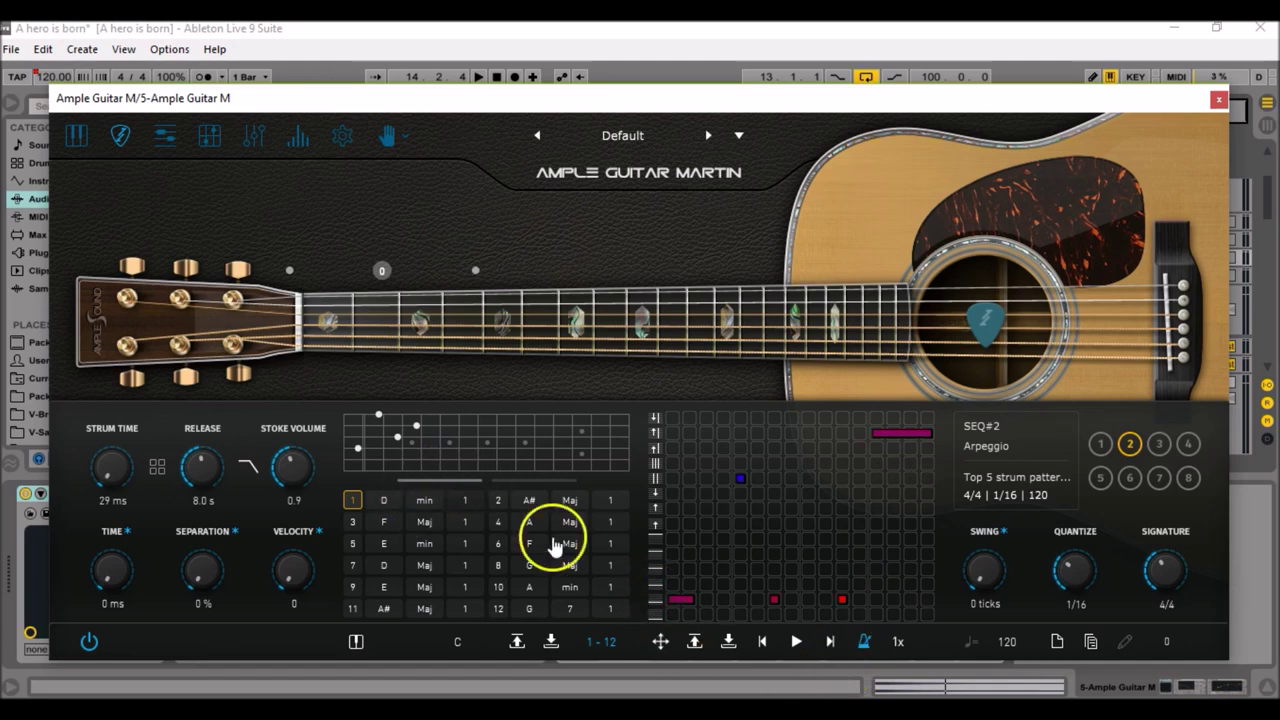
click(657, 600)
click(1102, 450)
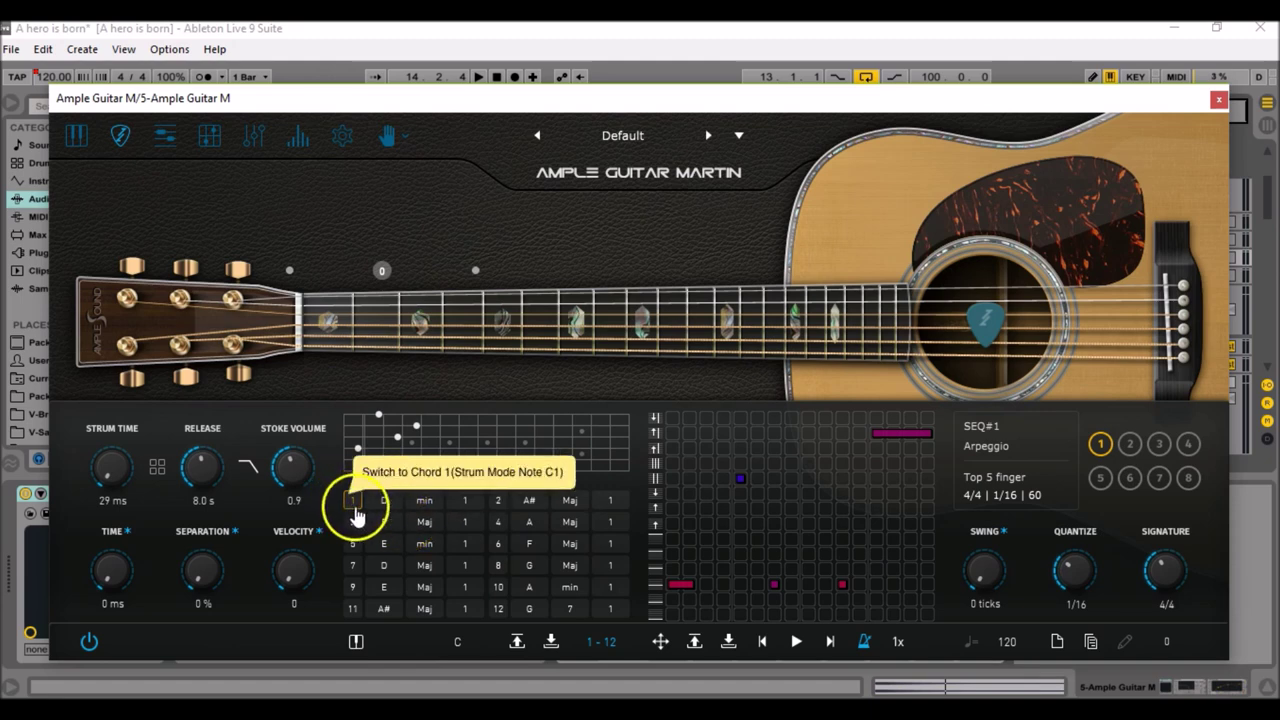
Step: Audition chords 2, 3, 4 and 1, then play the pattern
click(498, 500)
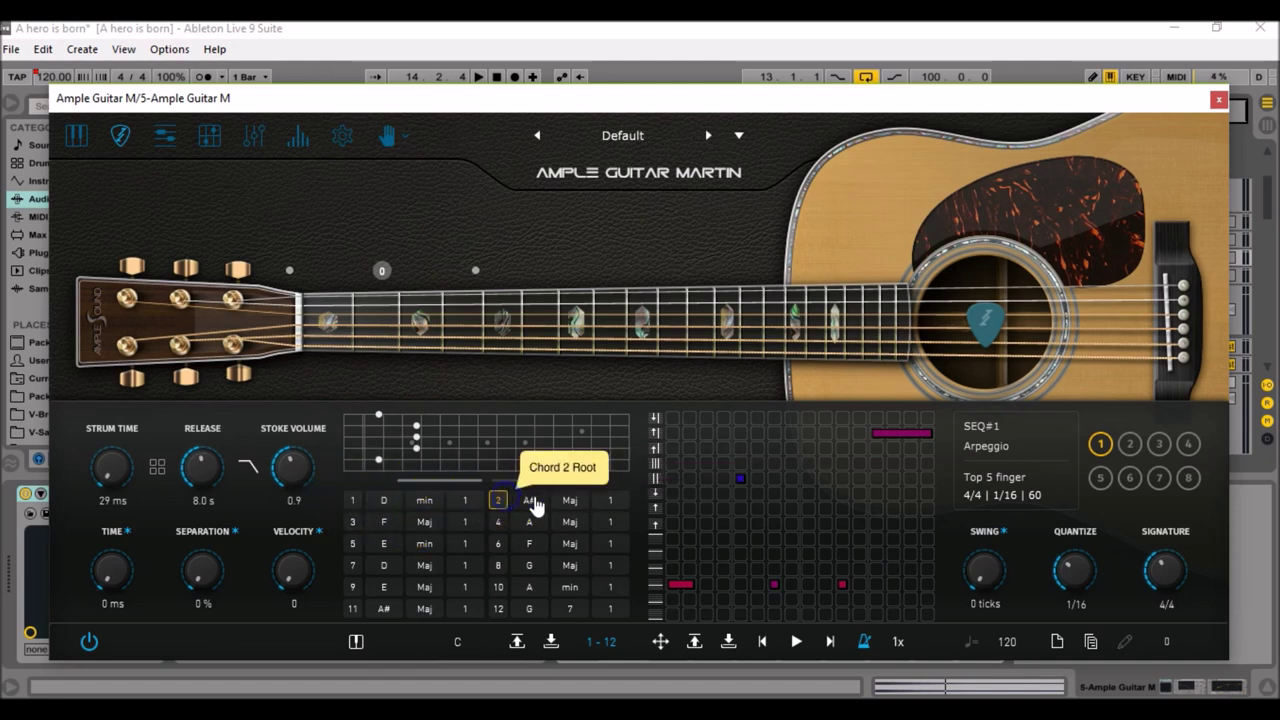
click(354, 521)
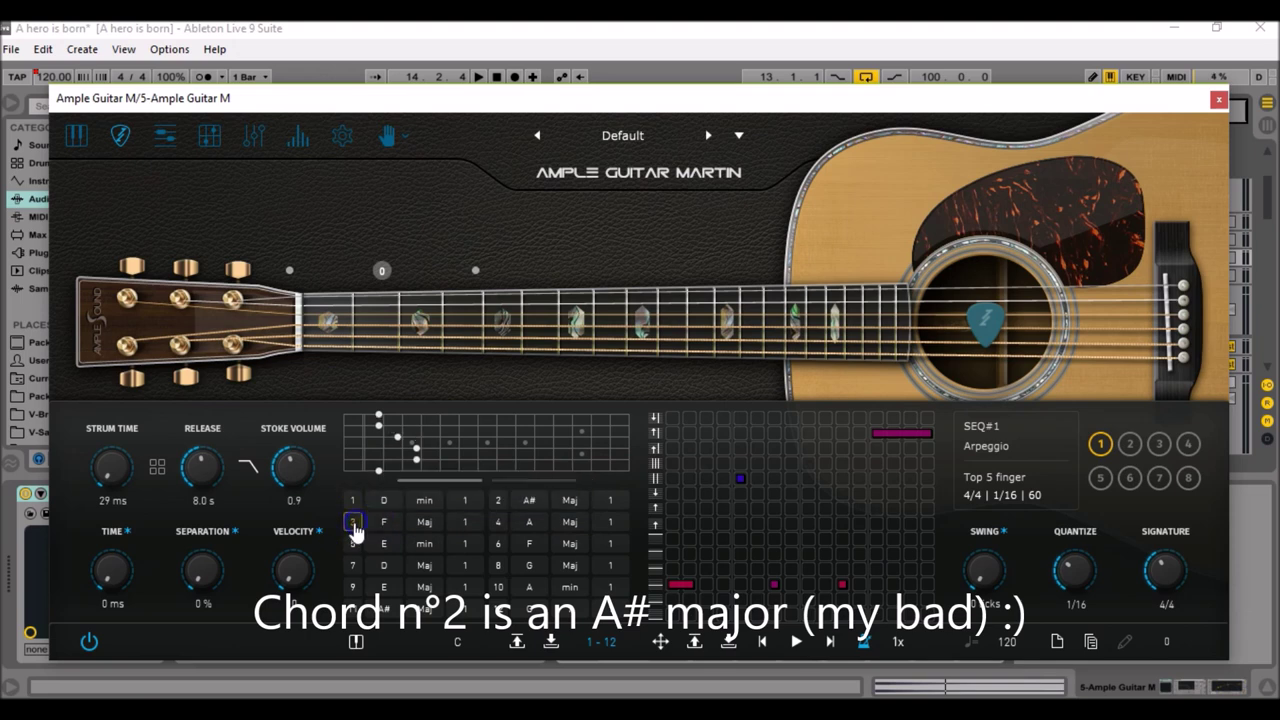
click(498, 521)
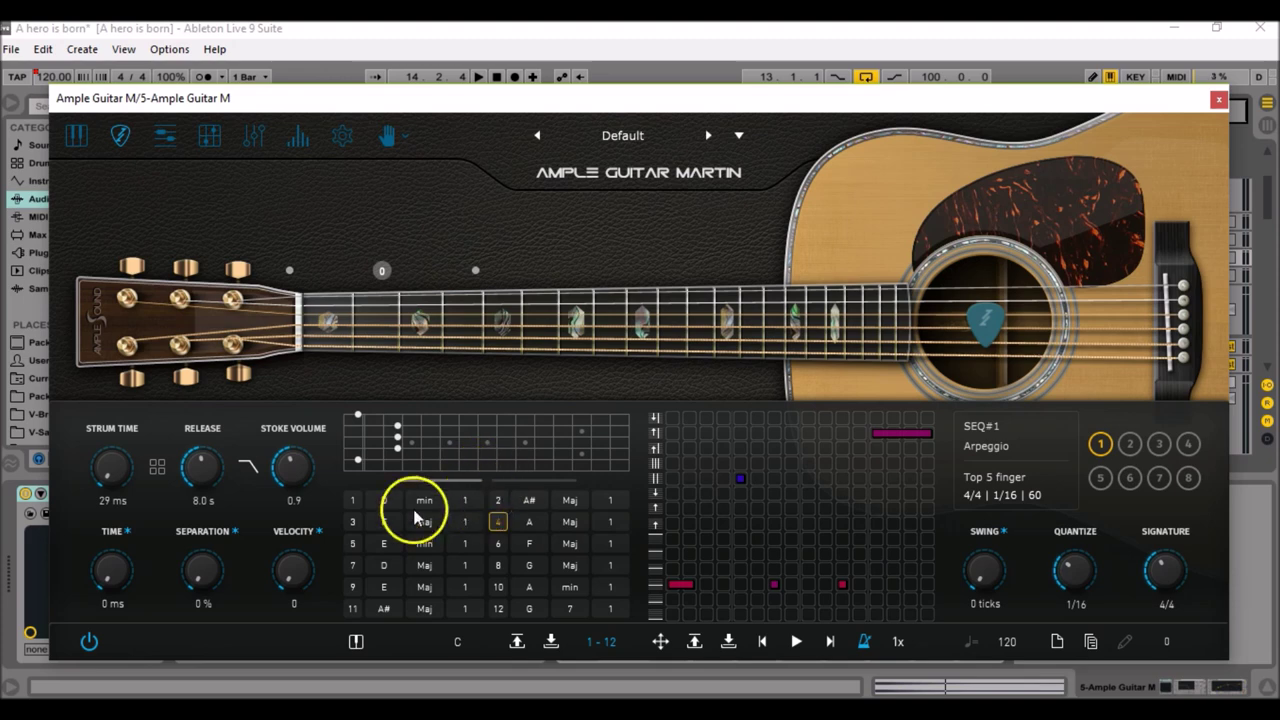
click(353, 501)
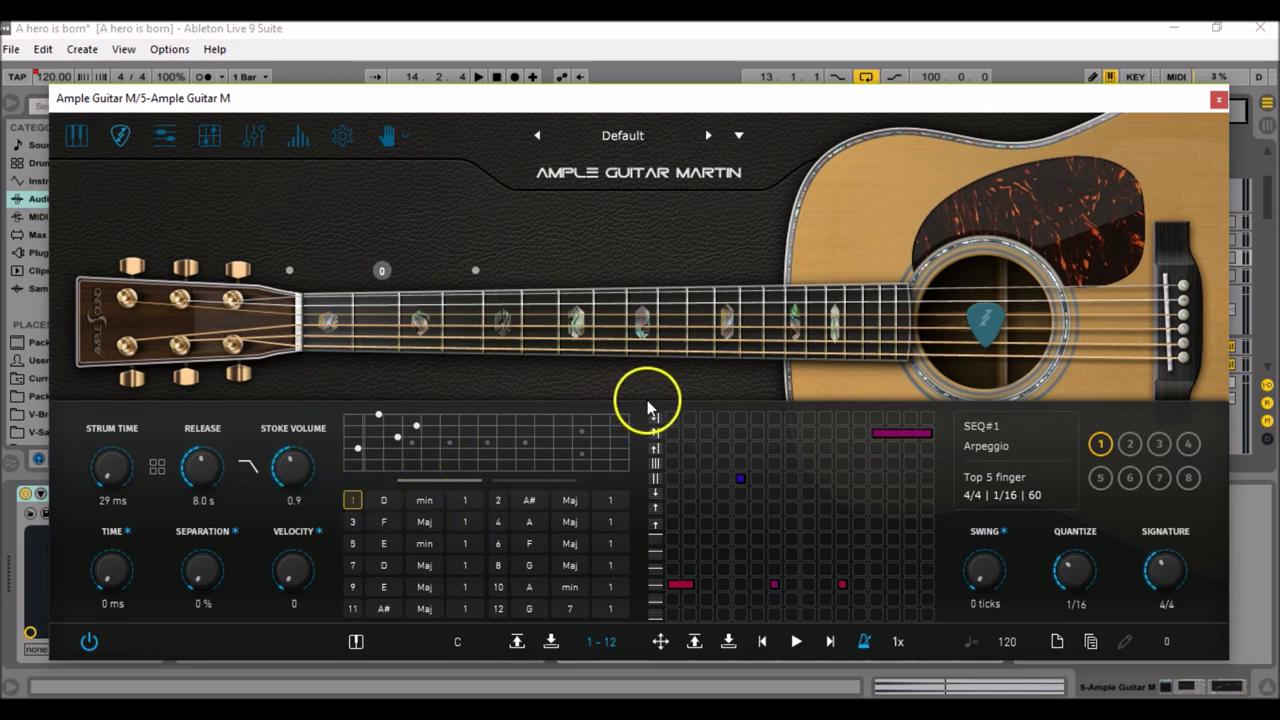
key(space)
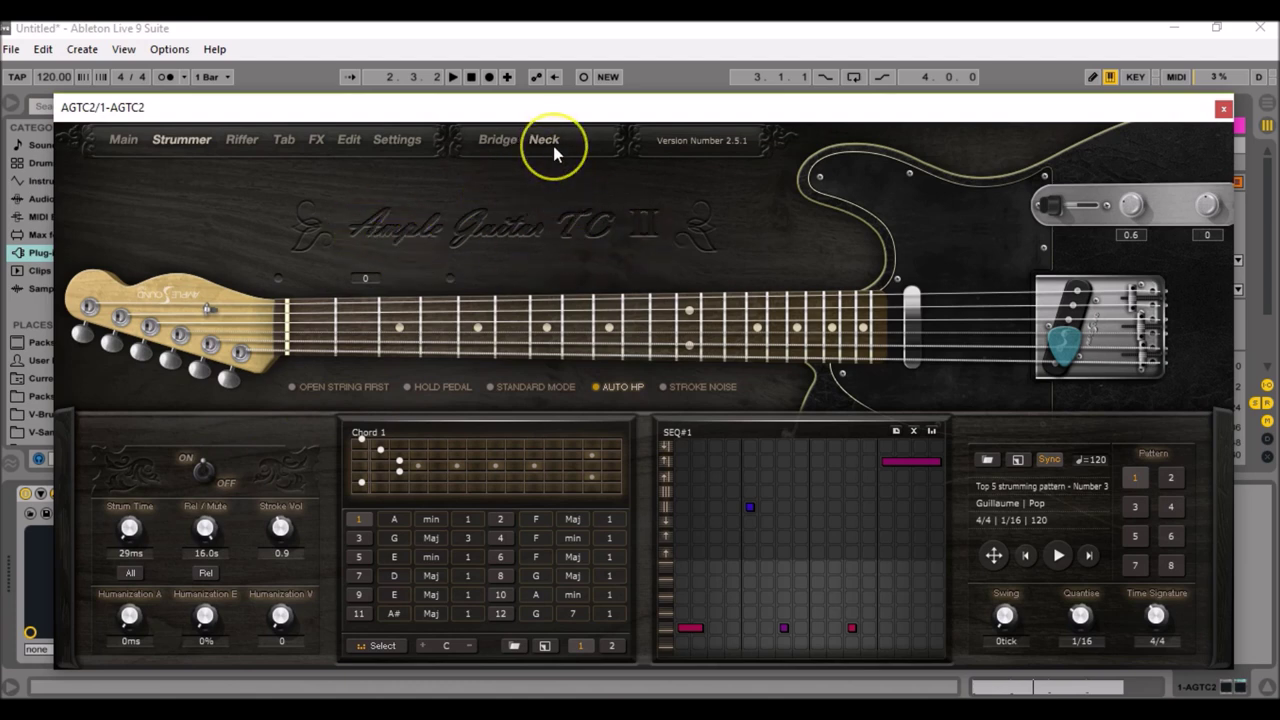
Step: Close the AGTC2 plug-in window to reveal the Guitar Rig 5 device chain
click(1223, 108)
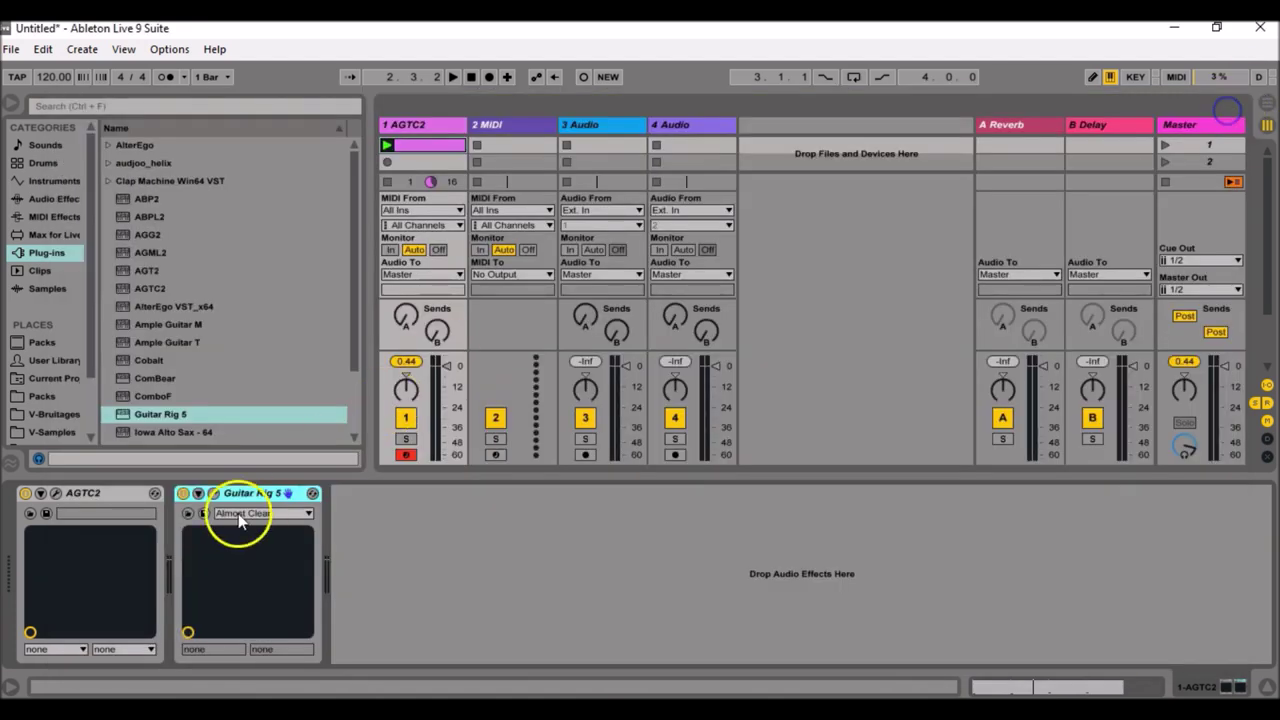
Step: Check Guitar Rig 5's Almost Clean preset, then reopen the AGTC2 window
click(213, 494)
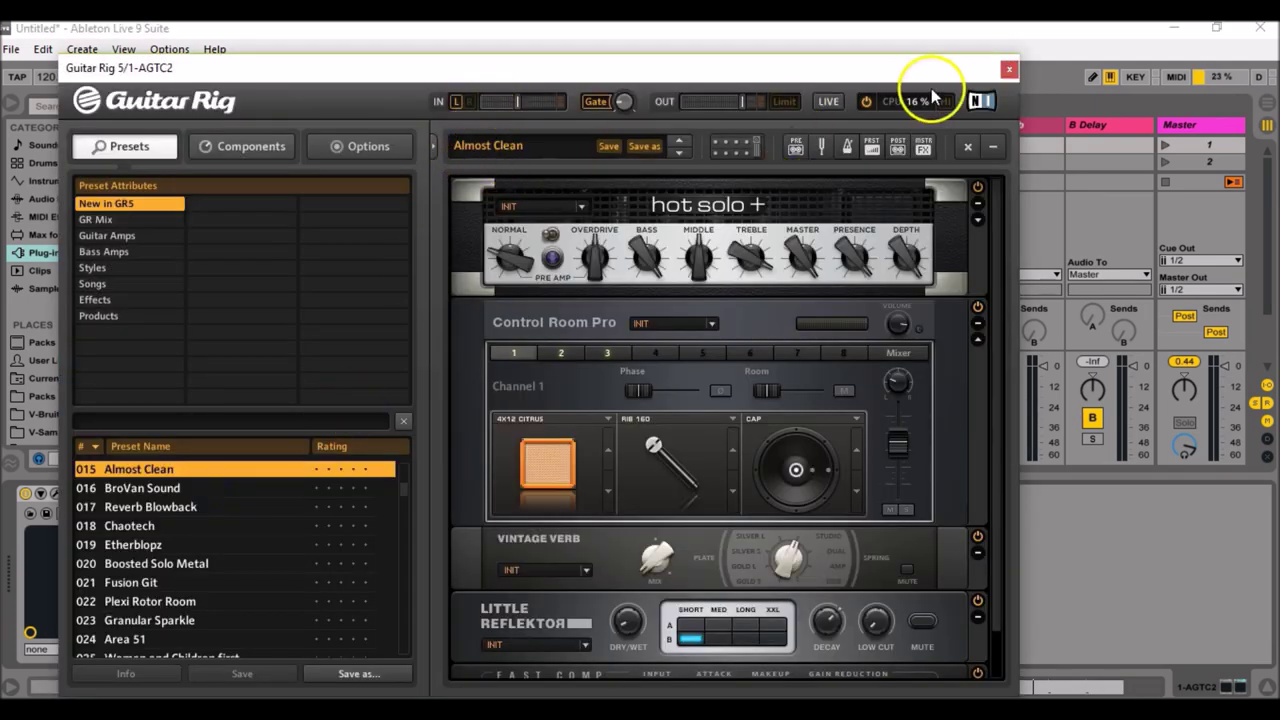
click(1009, 69)
click(55, 492)
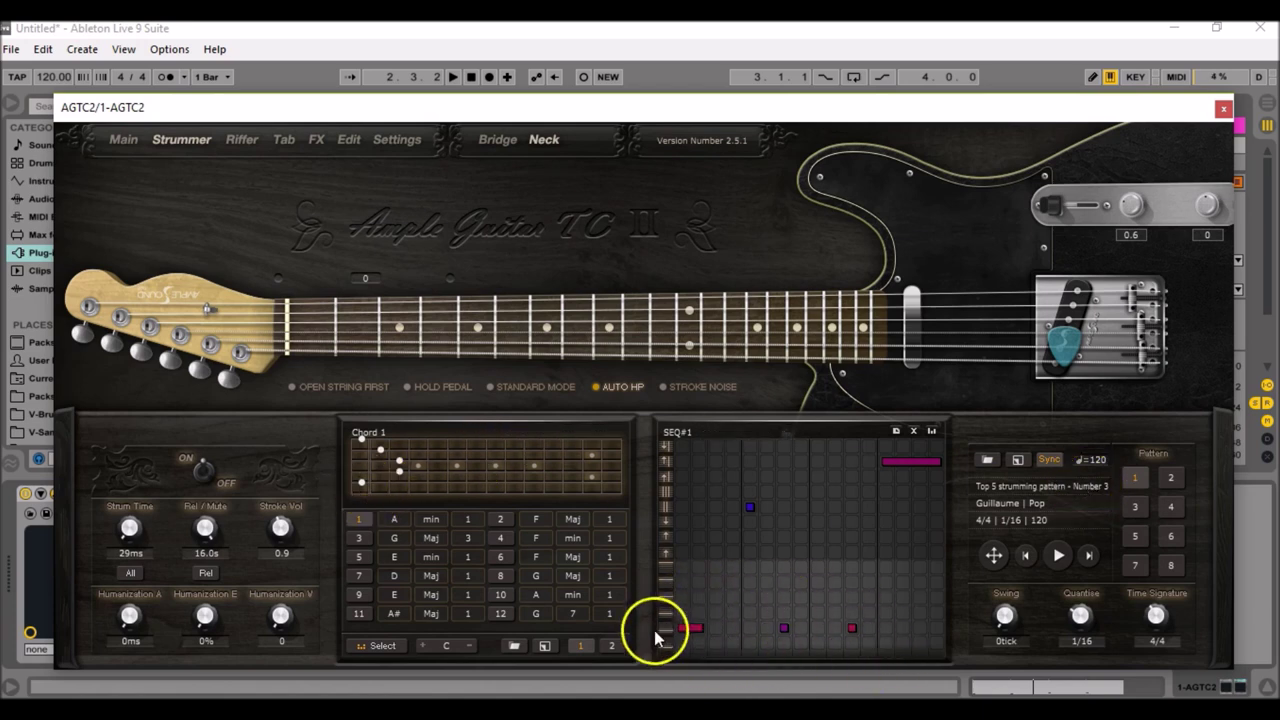
Step: Audition chords 1, 2 and 3, and edit chord 3's third-fret notes
click(784, 628)
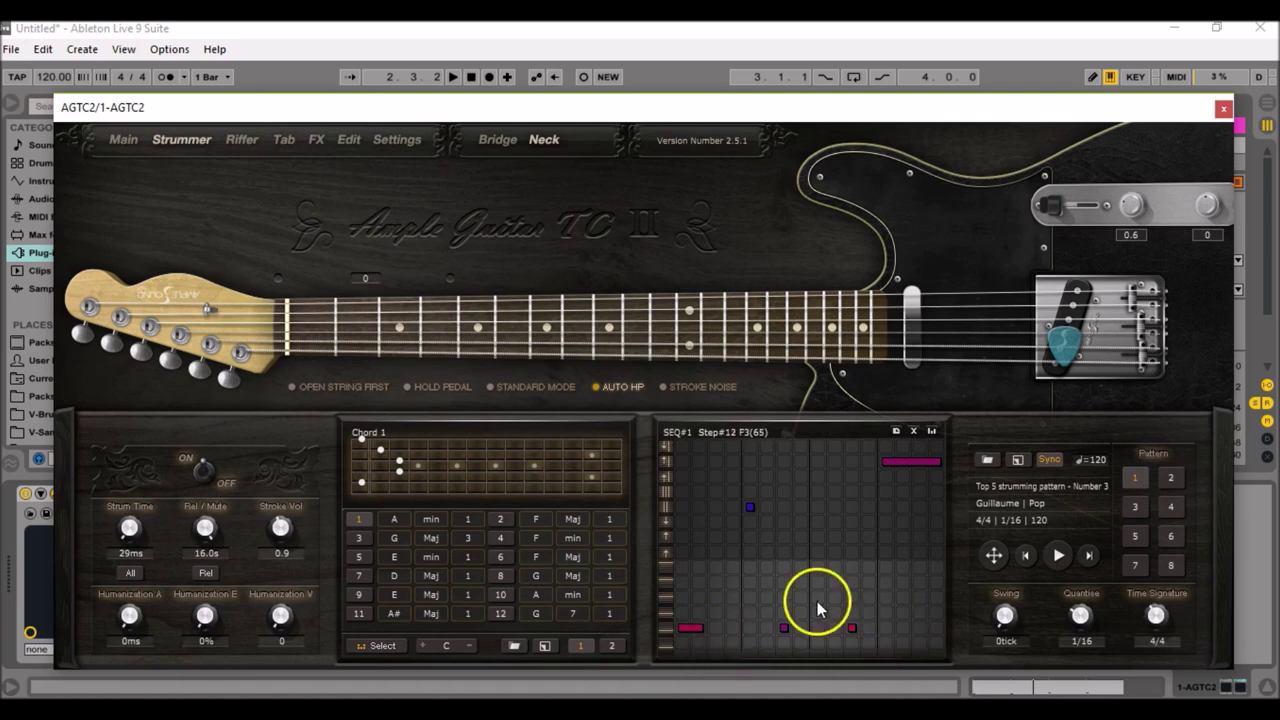
drag(368, 522, 366, 484)
click(500, 521)
drag(580, 521, 366, 526)
click(358, 538)
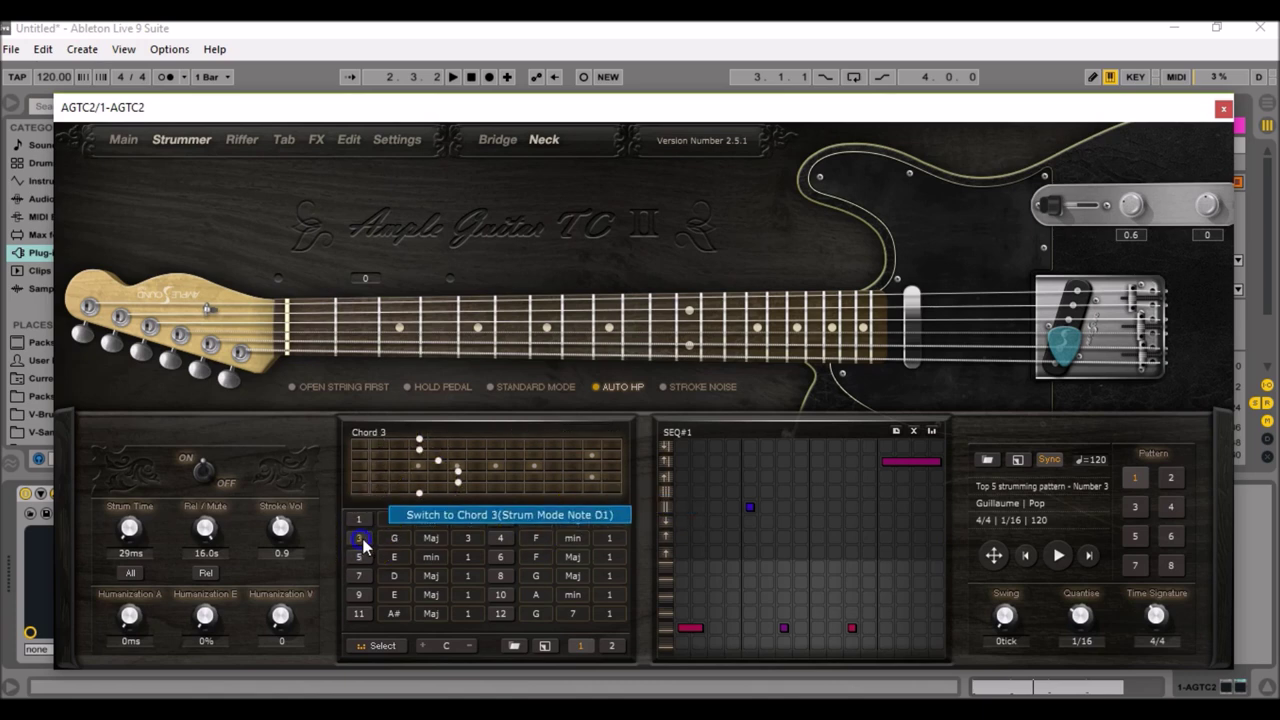
click(419, 493)
click(415, 485)
Step: Copy Top 5 strumming pattern - Number 3 into pattern 2
click(1171, 478)
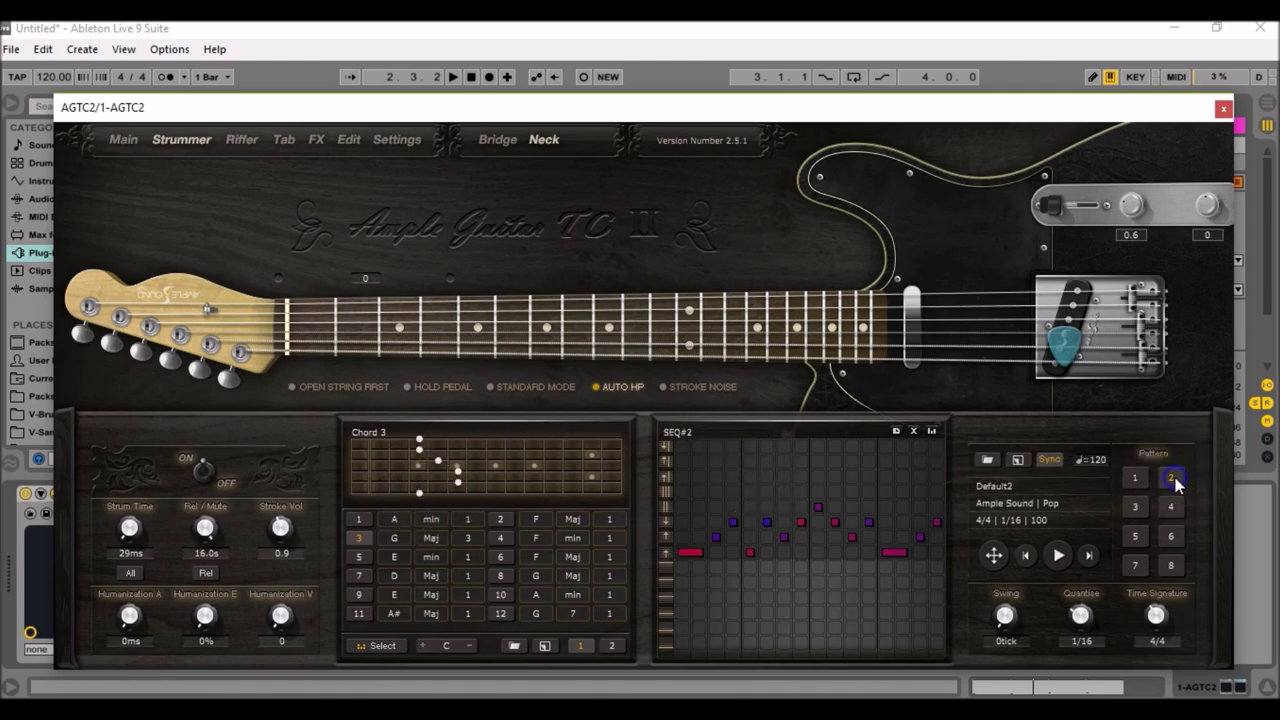
click(896, 431)
click(848, 350)
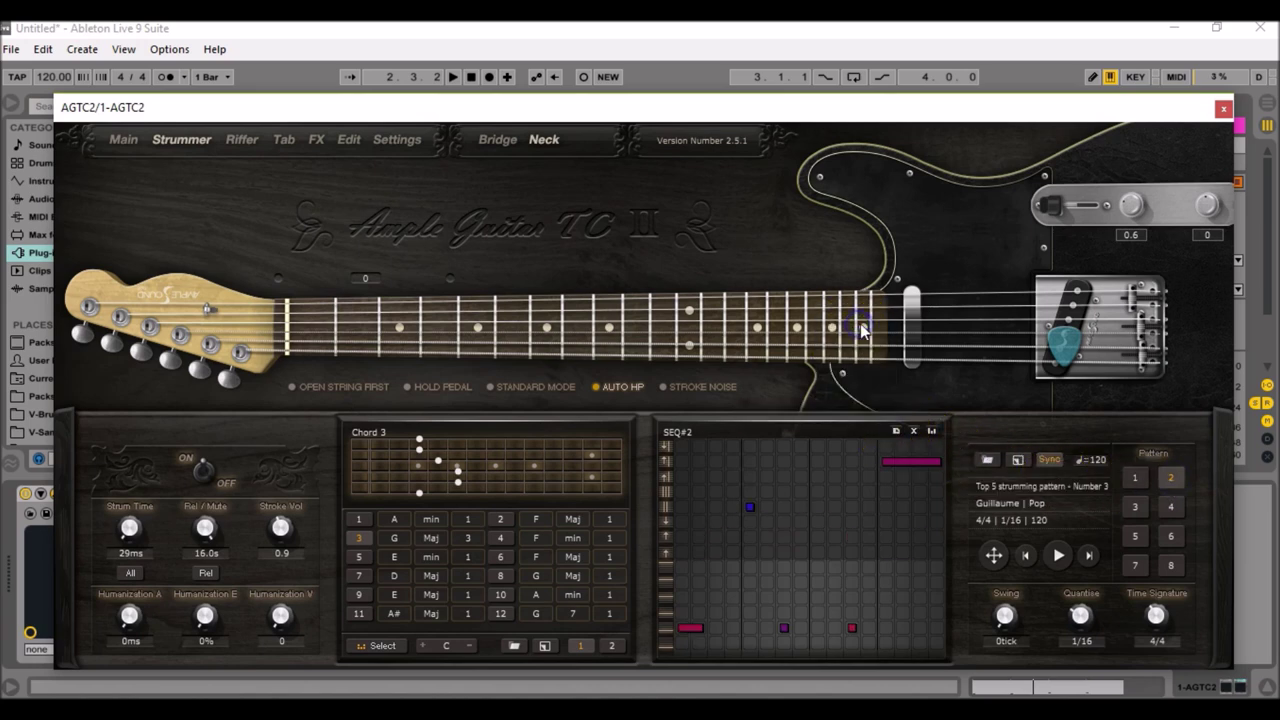
Step: Add and remove notes at several steps, including step 11, in sequence 2
click(688, 643)
click(785, 642)
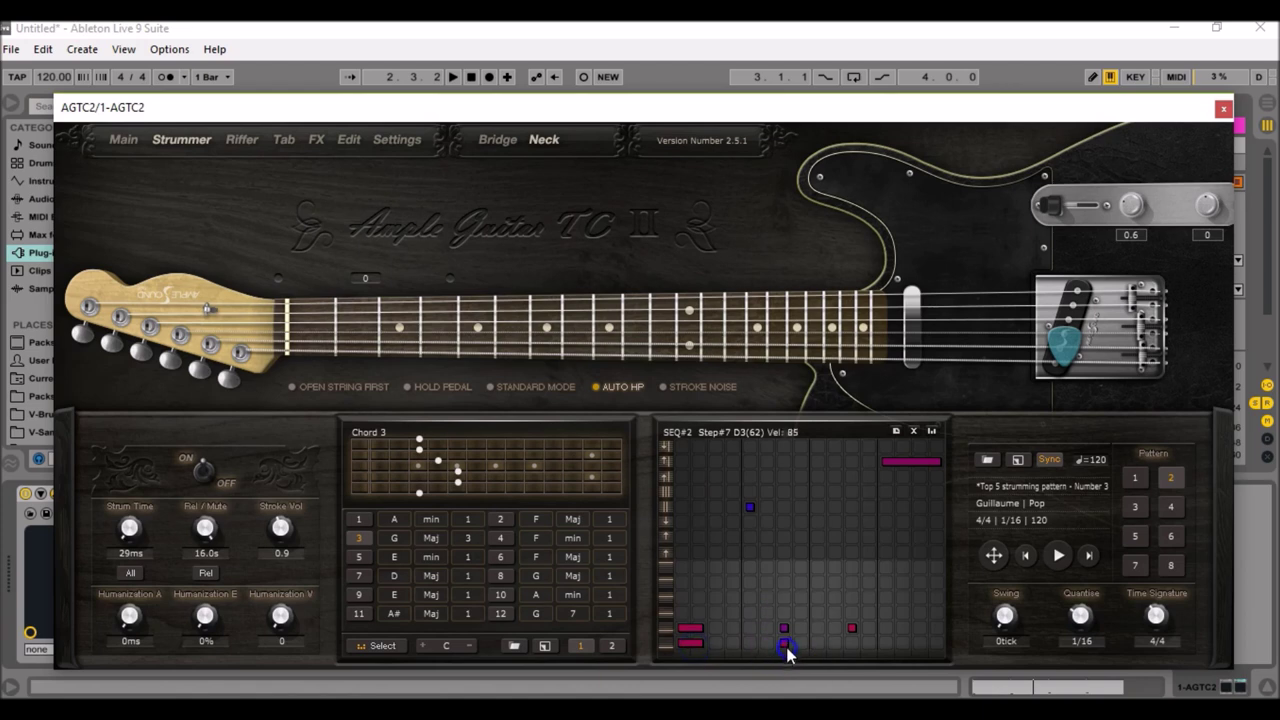
click(852, 643)
click(784, 630)
click(852, 641)
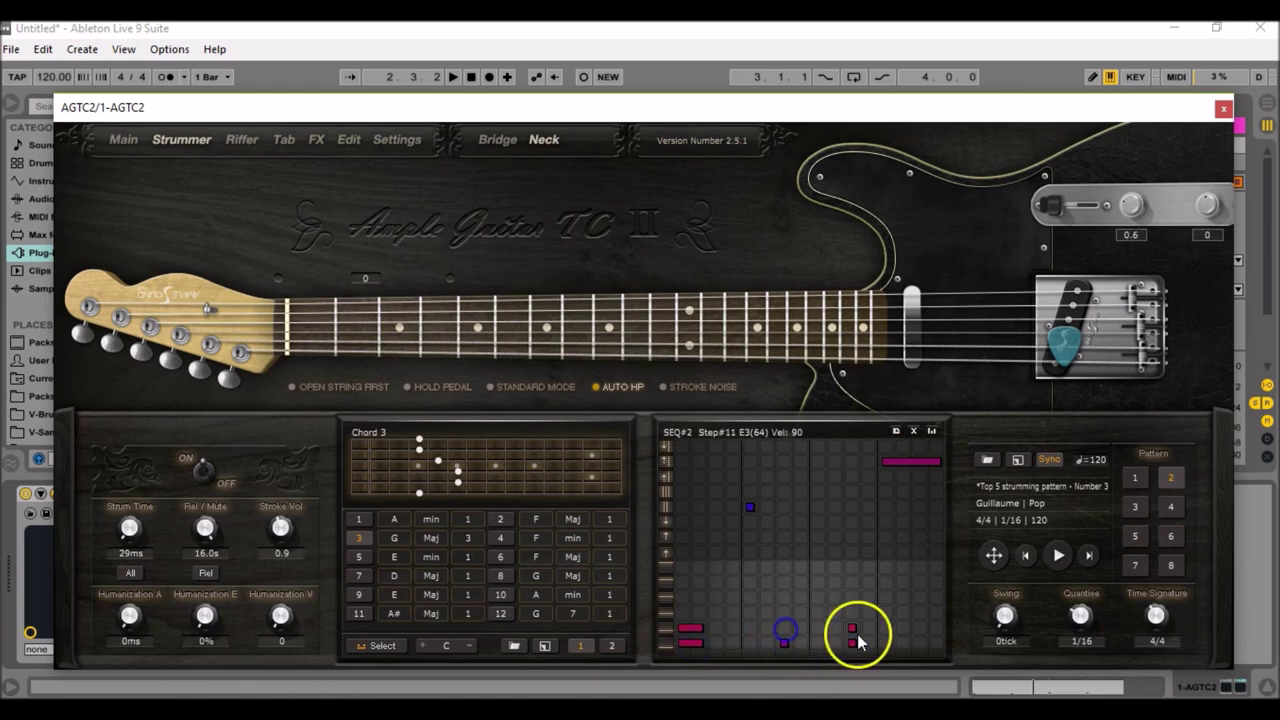
click(690, 628)
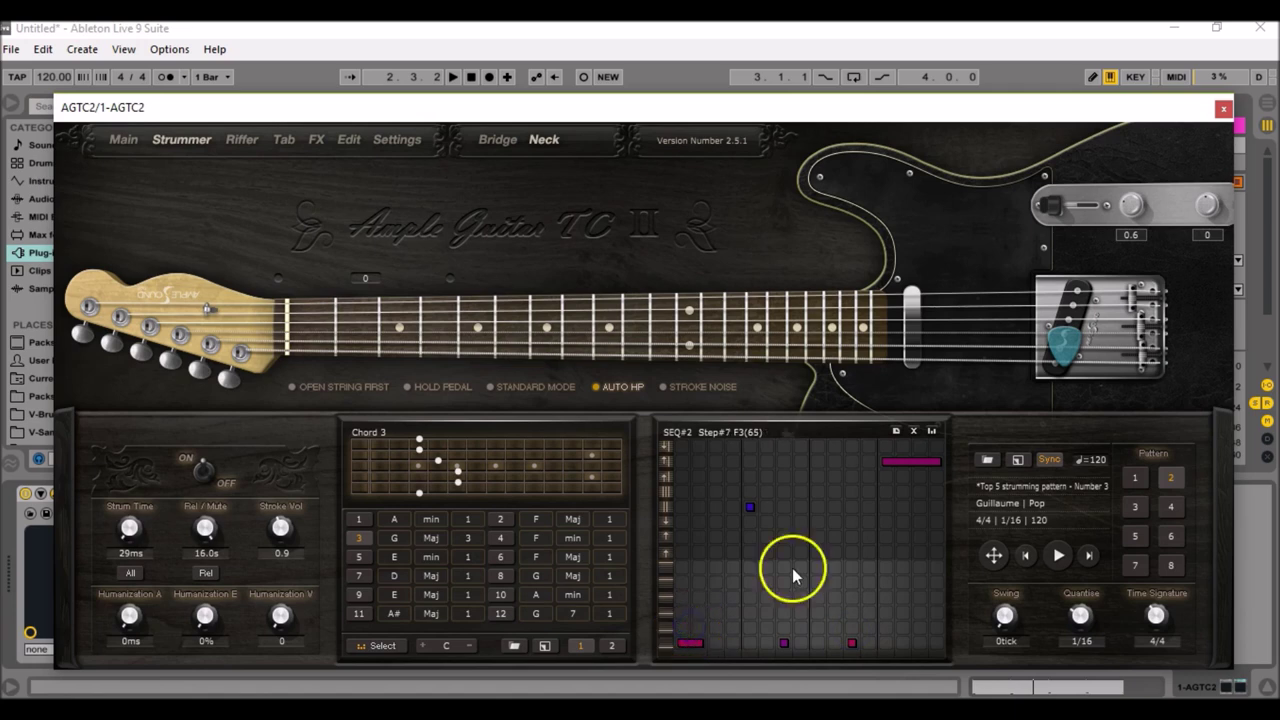
Step: Play the TC II strum pattern and lower Stroke Vol to 0.4
key(space)
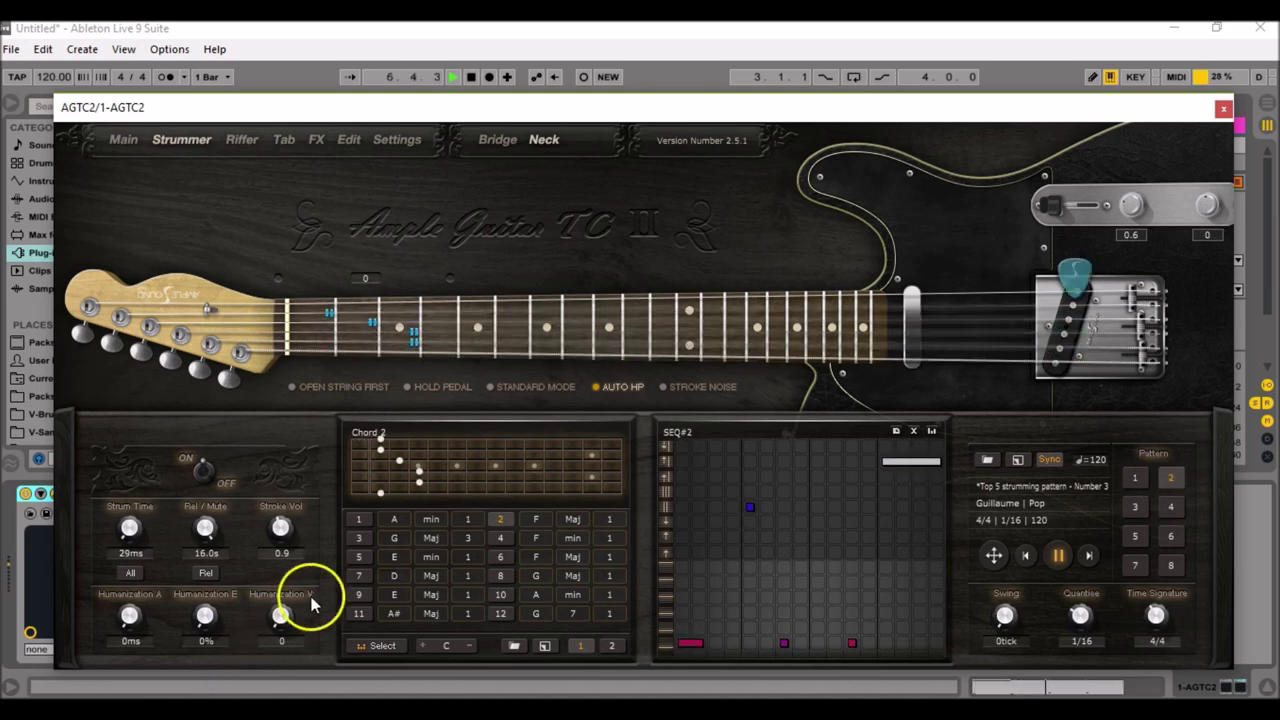
drag(280, 527, 270, 559)
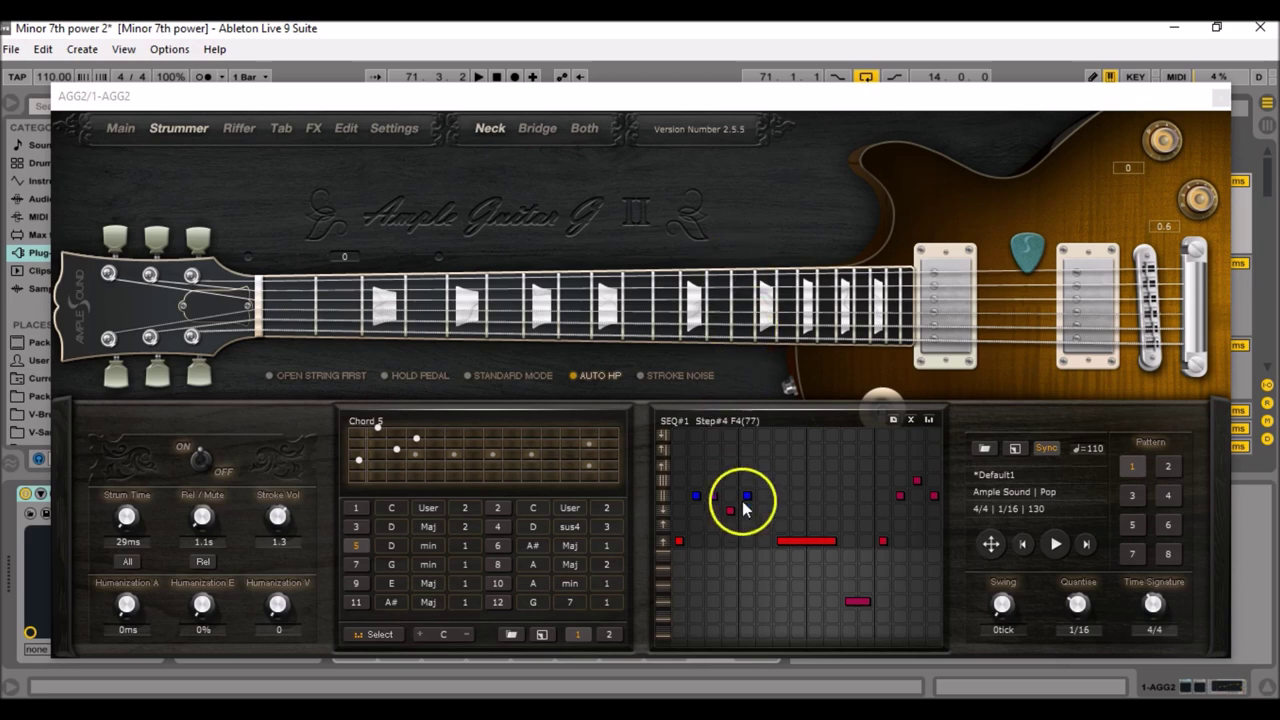
Step: Add a note at step 3 of the Default1 sequence, then close the AGG2 plugin window
click(852, 600)
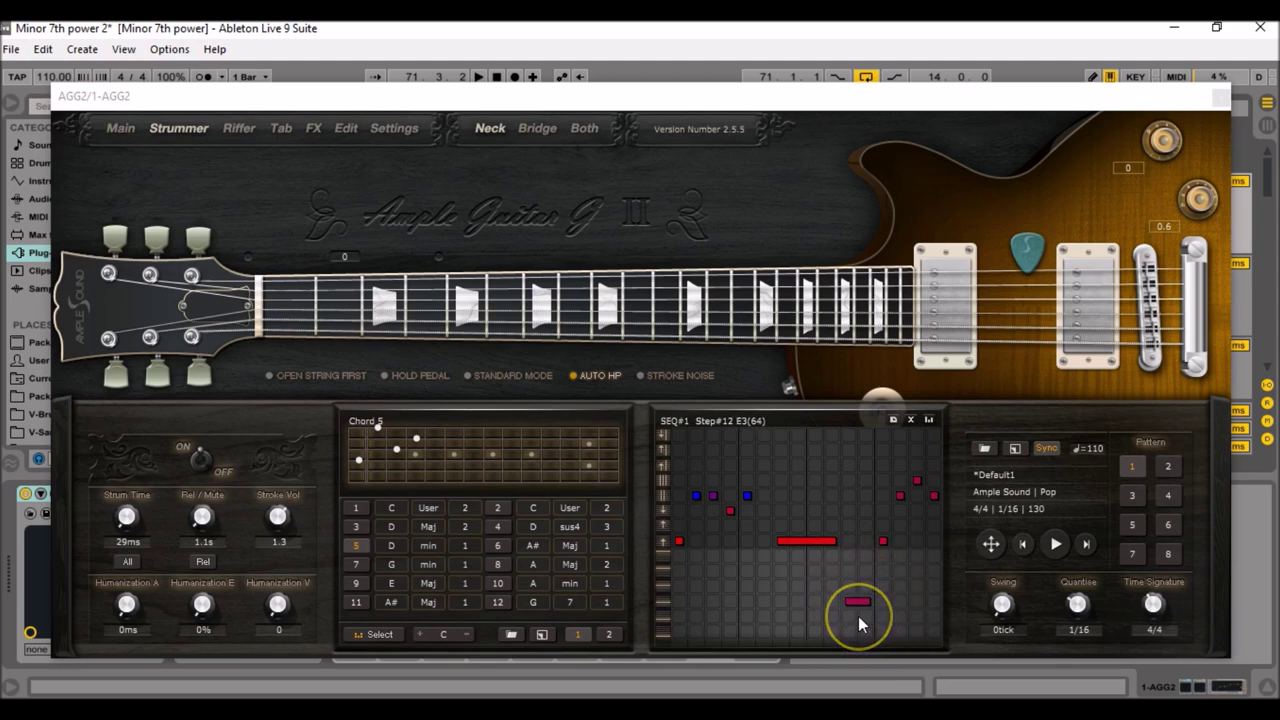
click(1220, 97)
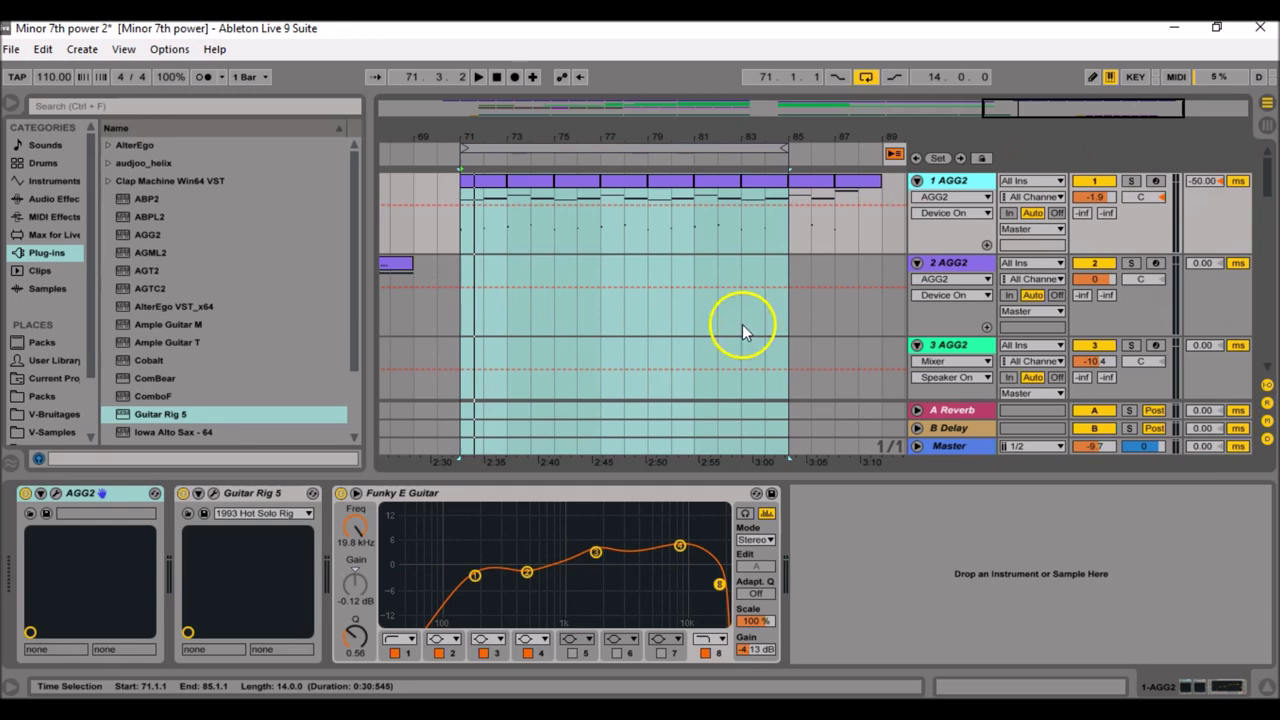
Step: Inspect the Guitar Rig 5 interface, then reopen Ample Guitar G II's strummer window
click(213, 493)
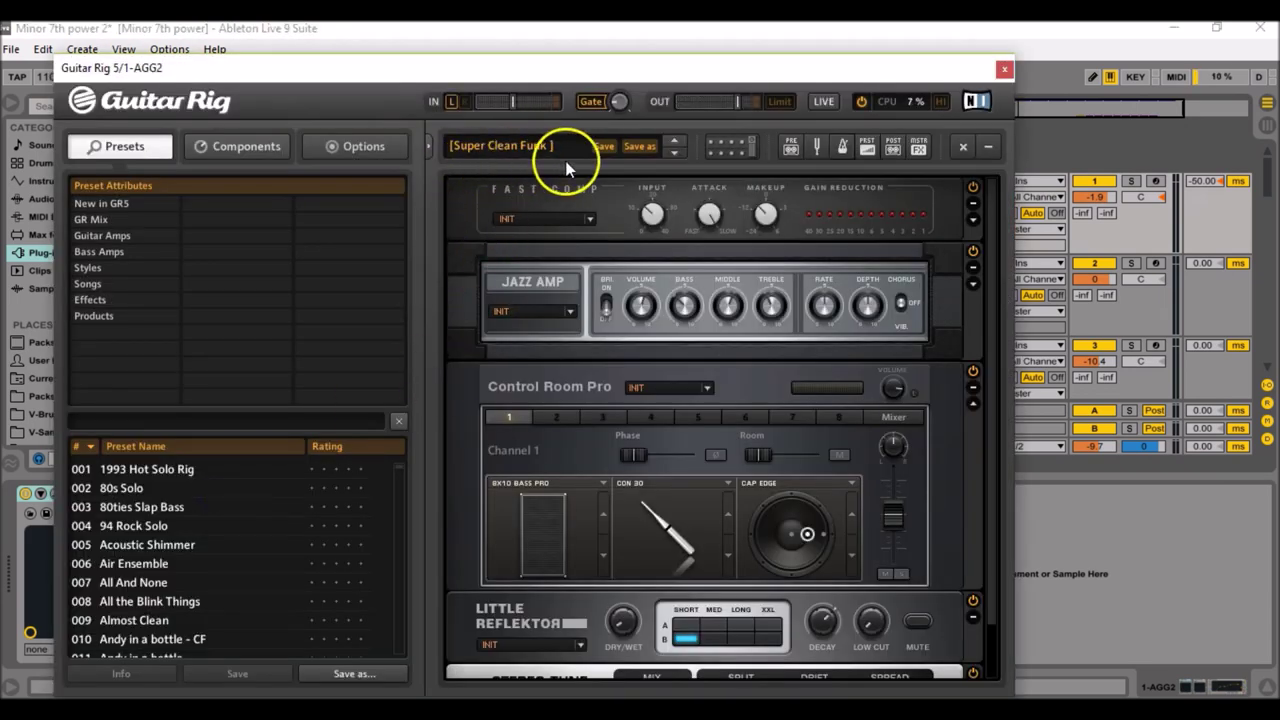
click(1004, 69)
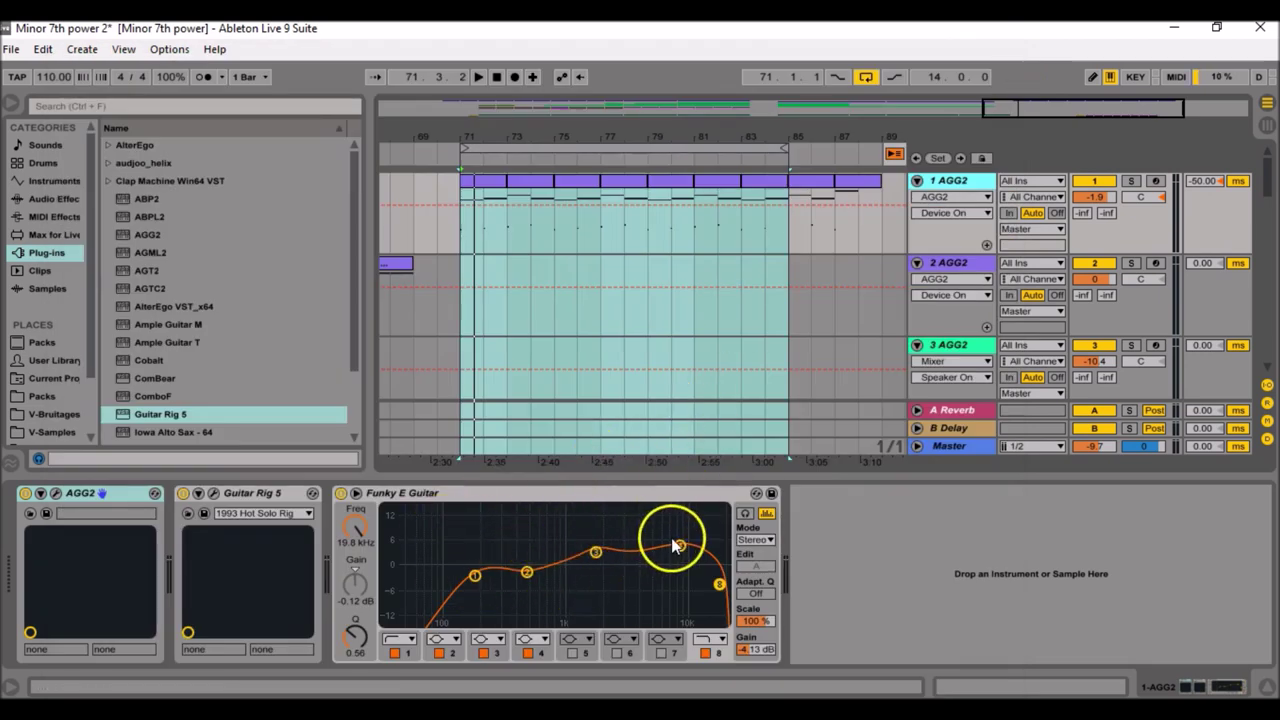
click(56, 493)
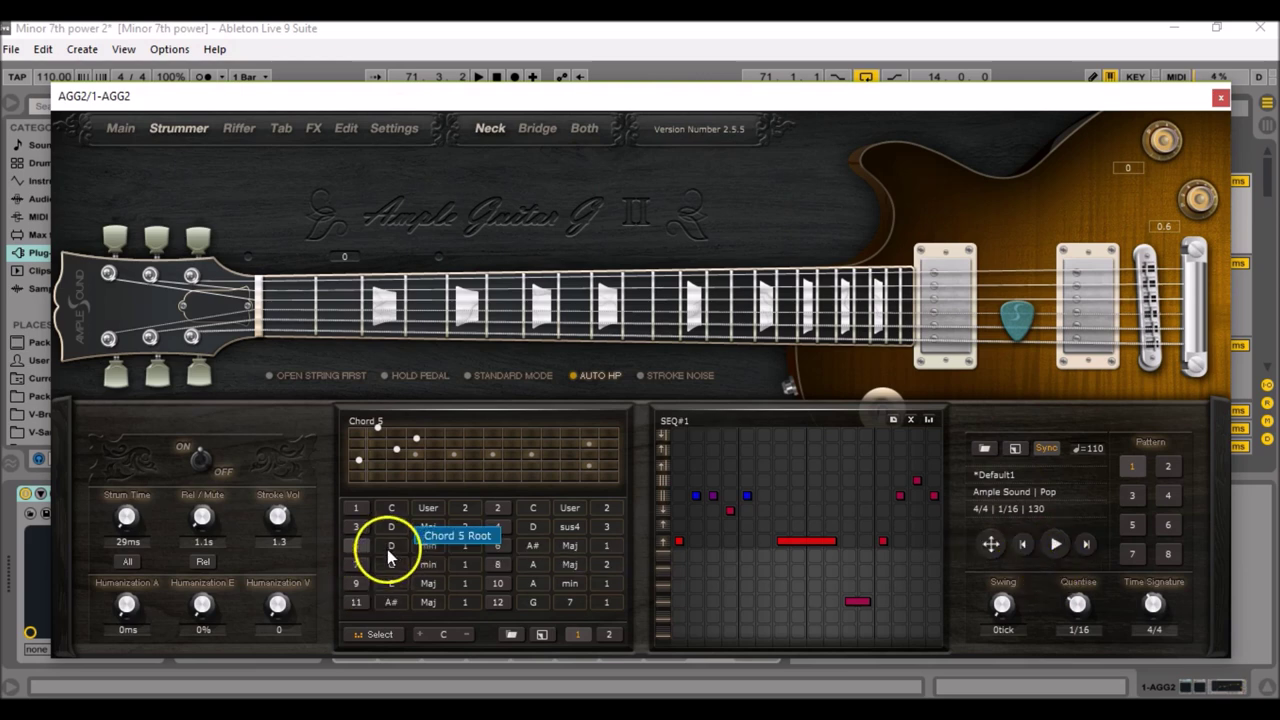
Step: Audition chords 6, 7 and 8 in the chord grid, returning to chord 5
click(497, 545)
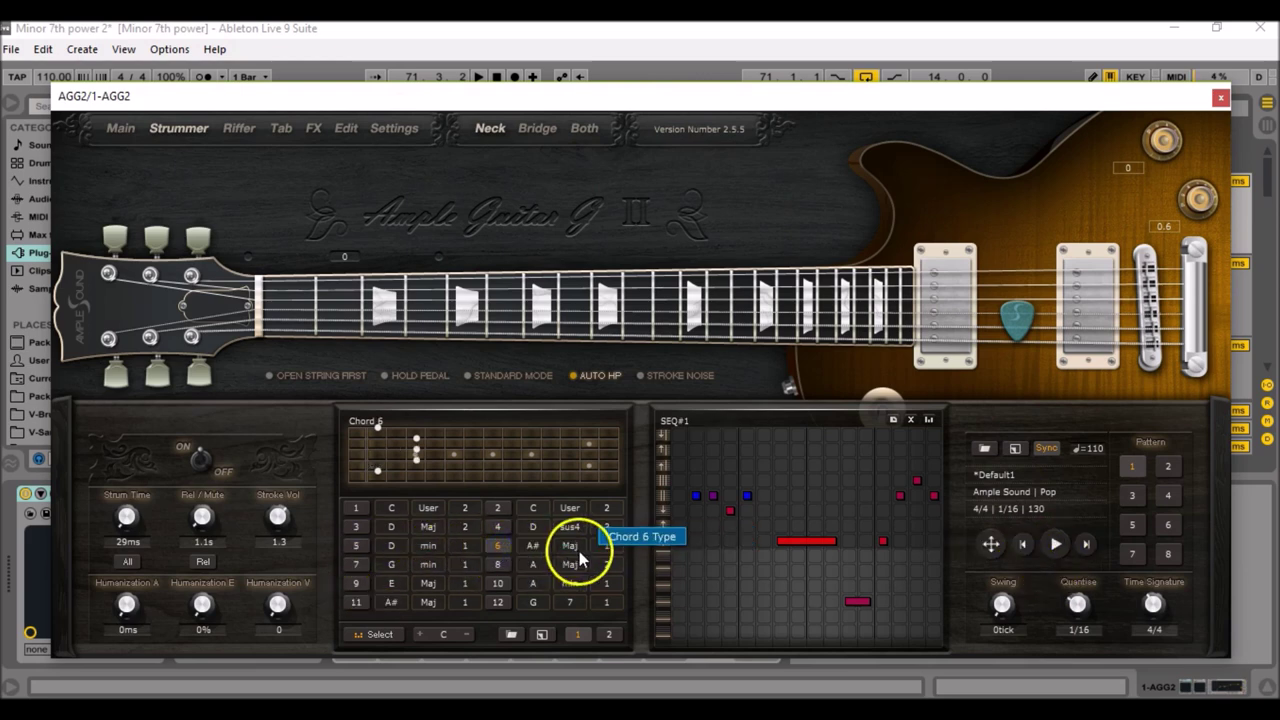
click(354, 564)
click(496, 570)
click(353, 546)
Step: Play, stop and replay the Default1 strumming sequence, then stop playback
click(1058, 550)
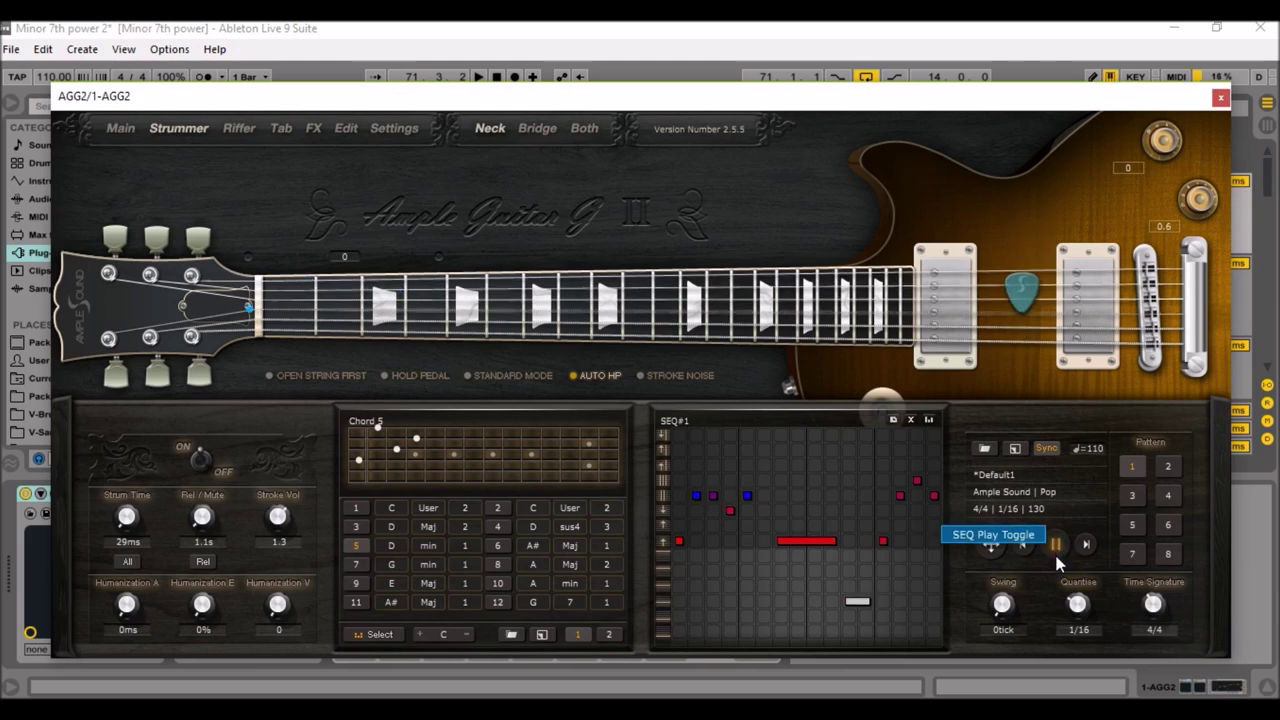
click(1056, 544)
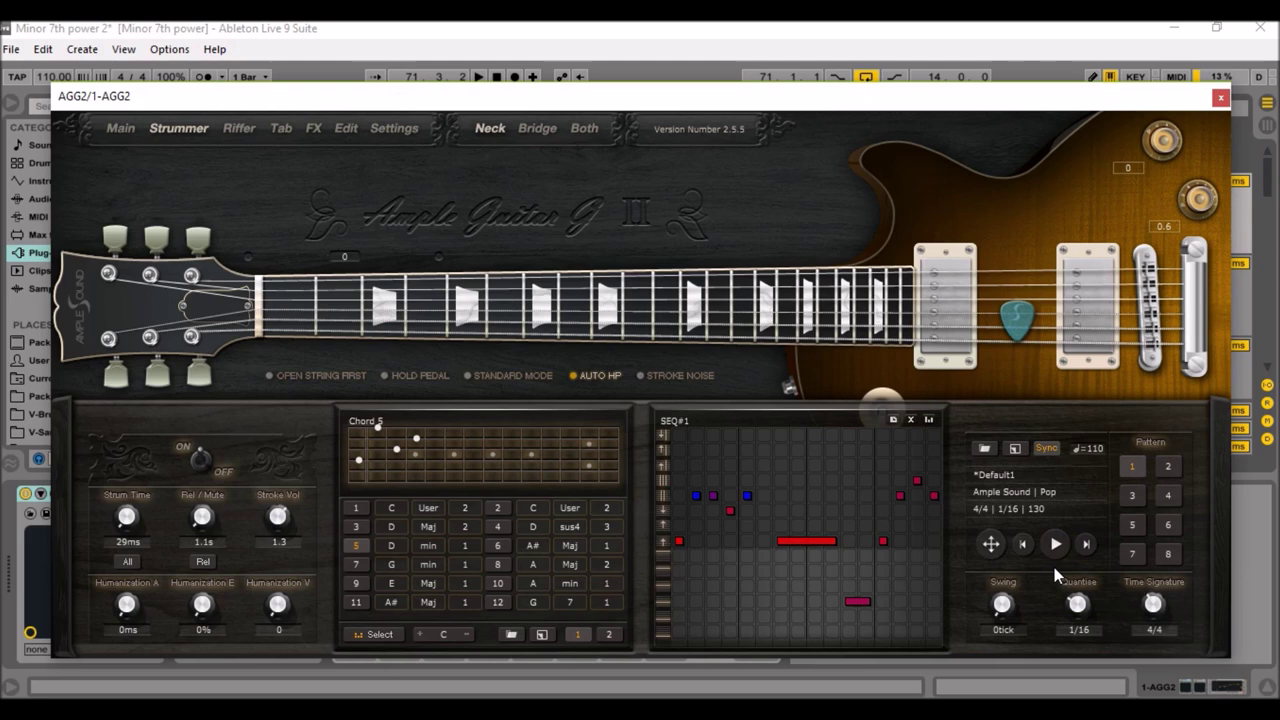
click(1053, 563)
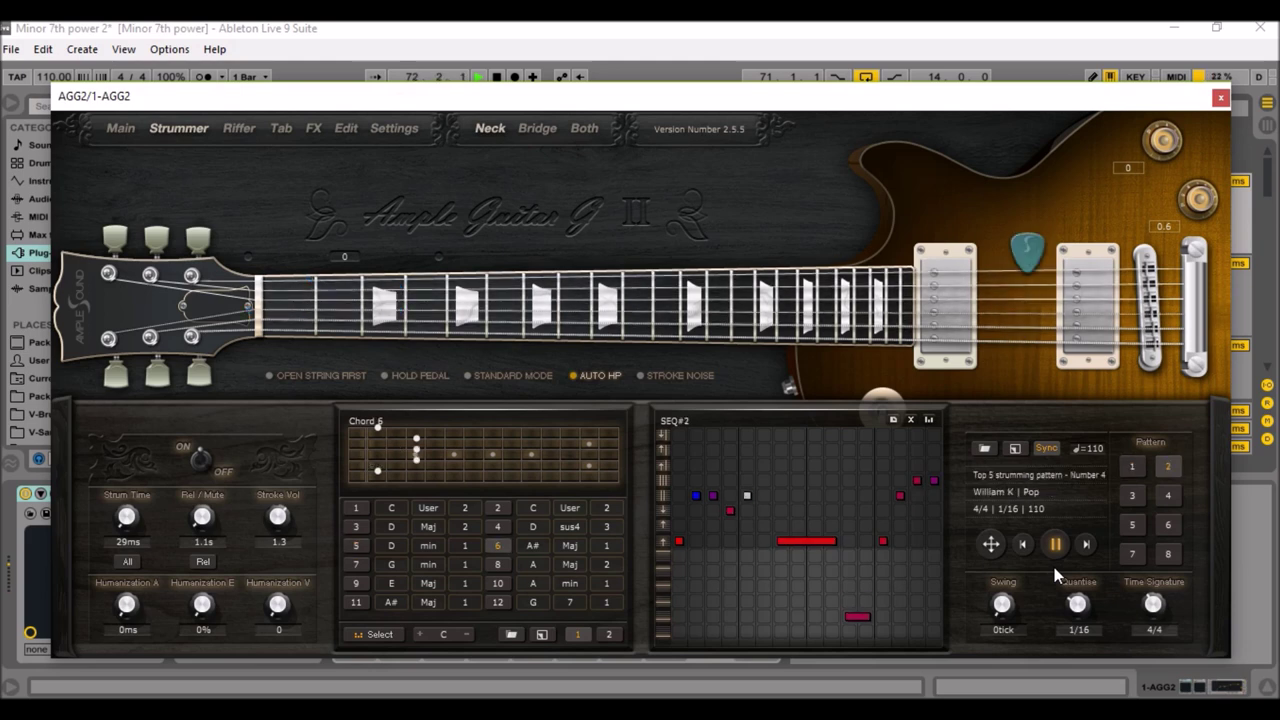
key(space)
key(space)
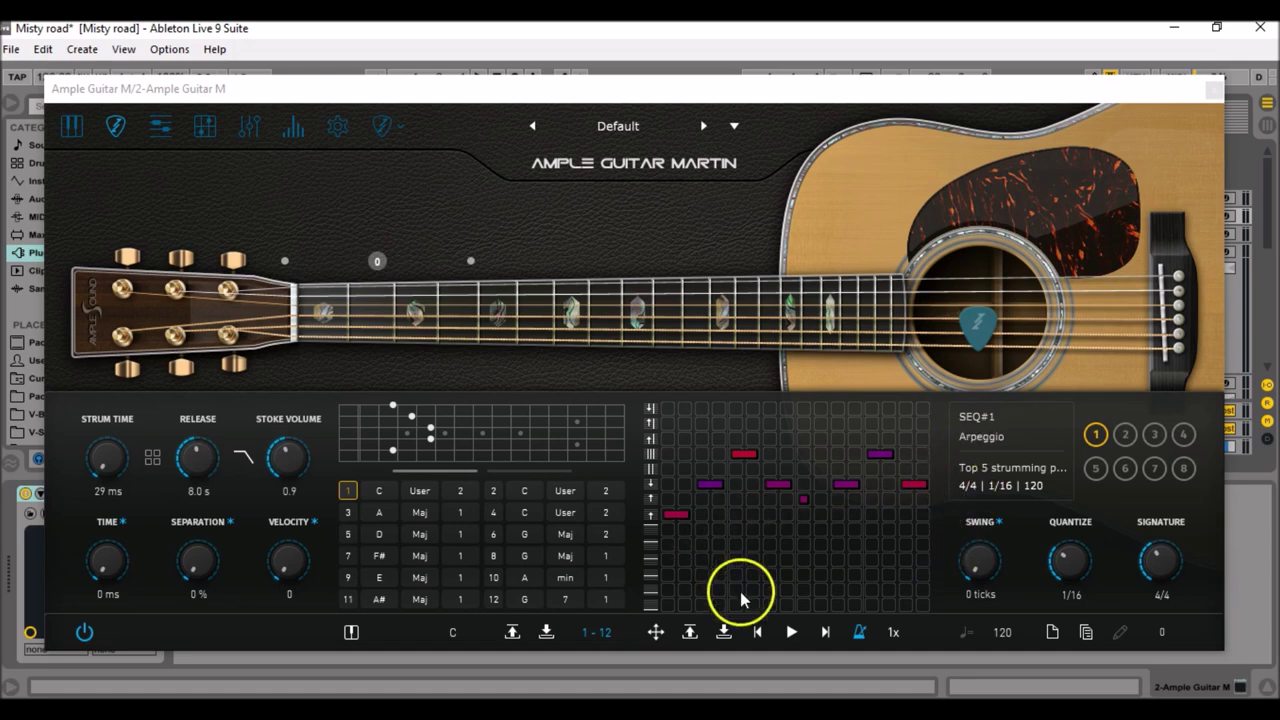
Step: Start and stop Ample Guitar Martin's Top 5 strumming pattern with SEQ Play, then again with Space
click(791, 632)
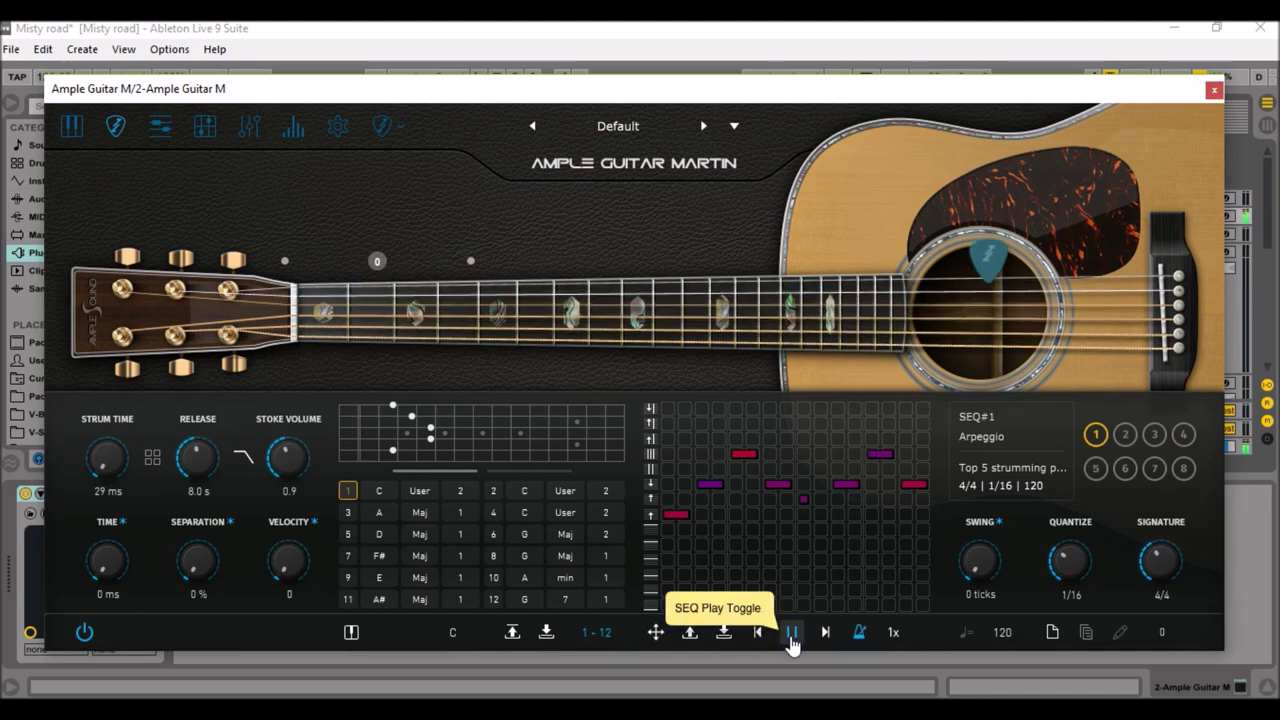
click(790, 638)
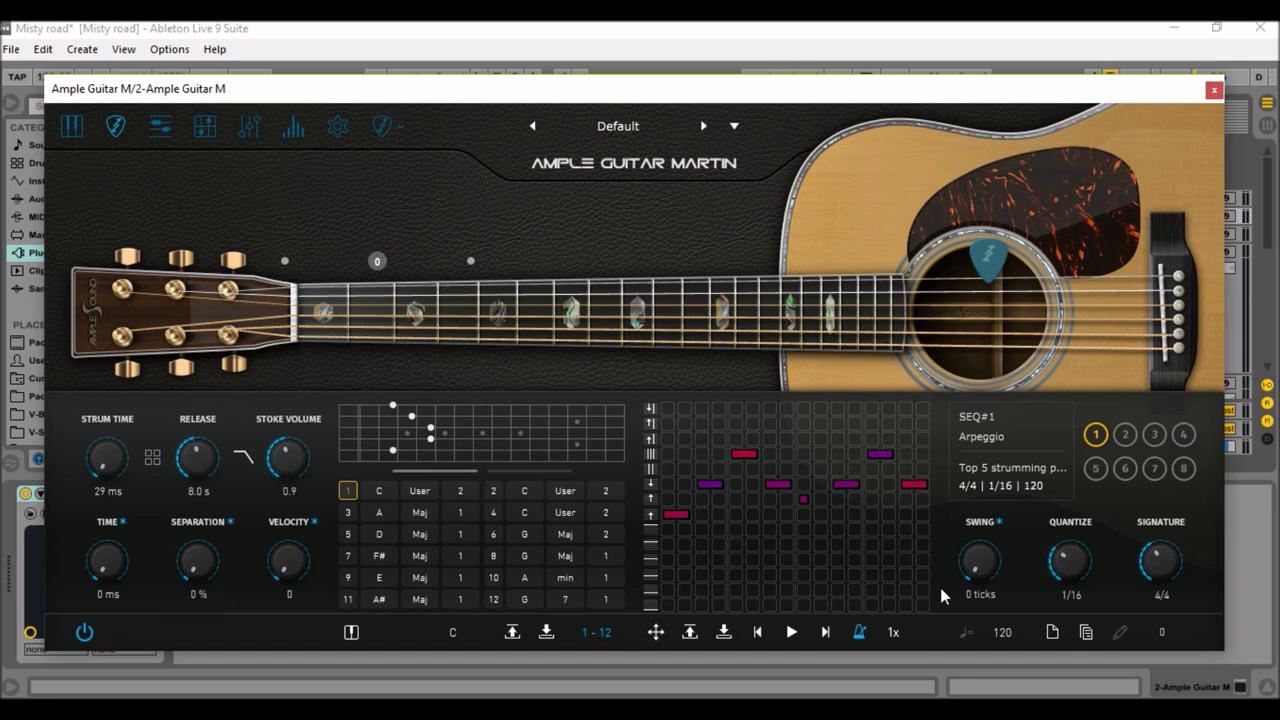
key(space)
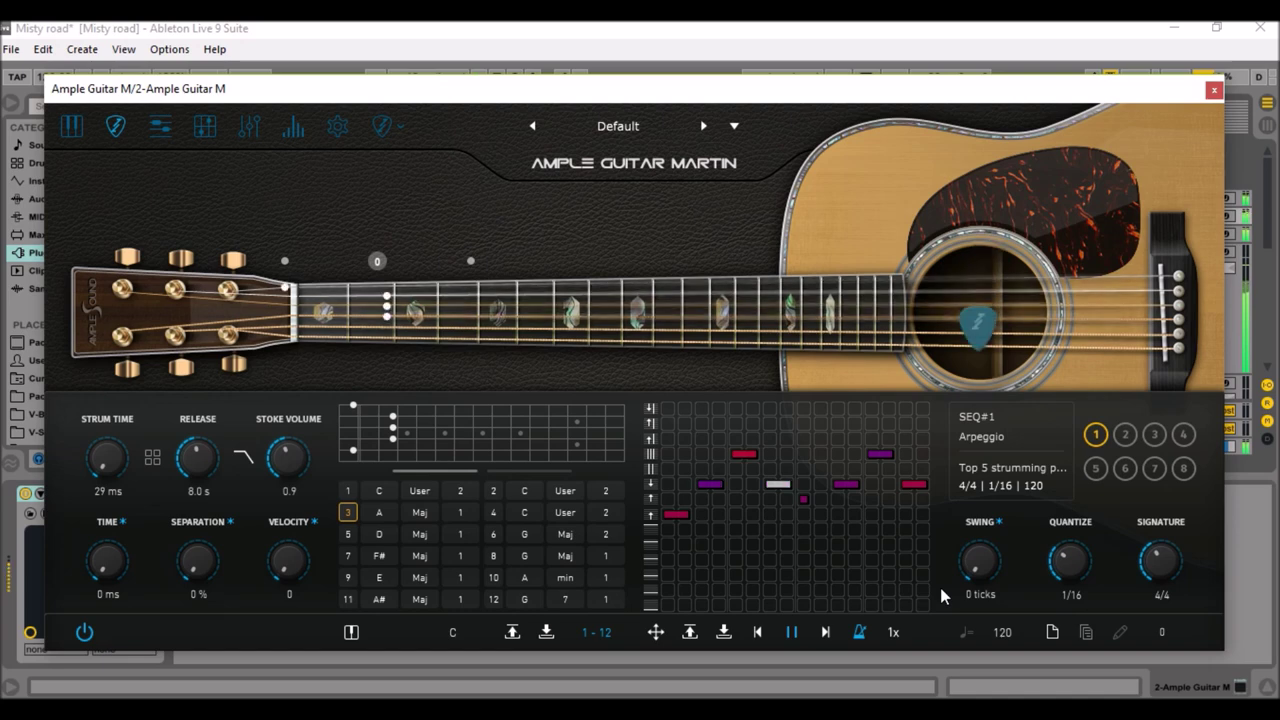
key(space)
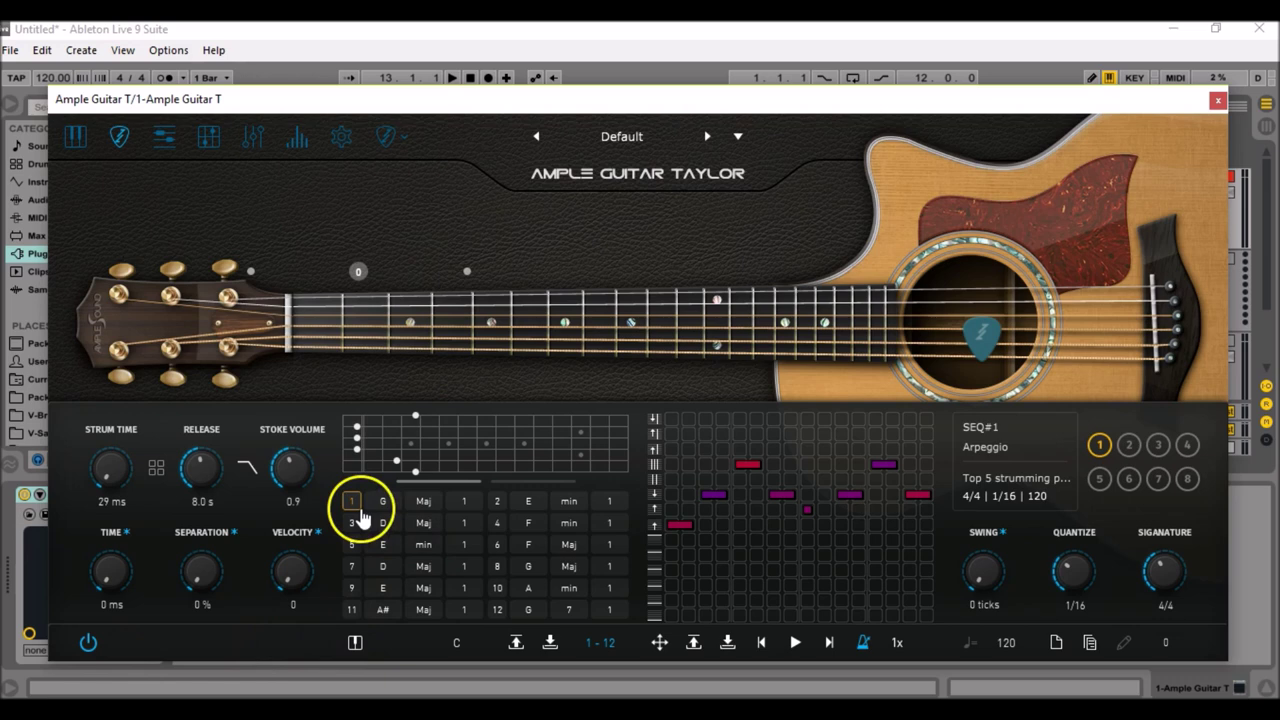
Step: Audition chords 2 and 3, view the Strum/Pick Library choices, and play the Taylor pattern
click(497, 503)
click(353, 522)
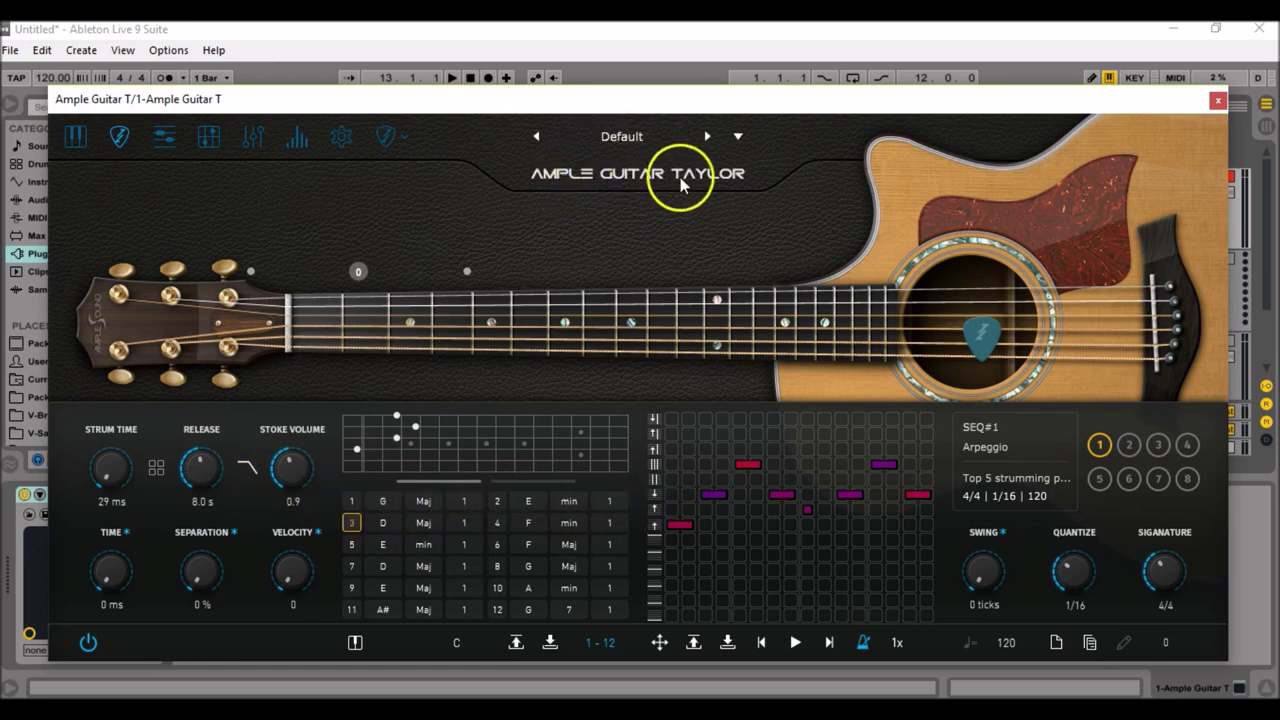
click(401, 138)
click(476, 170)
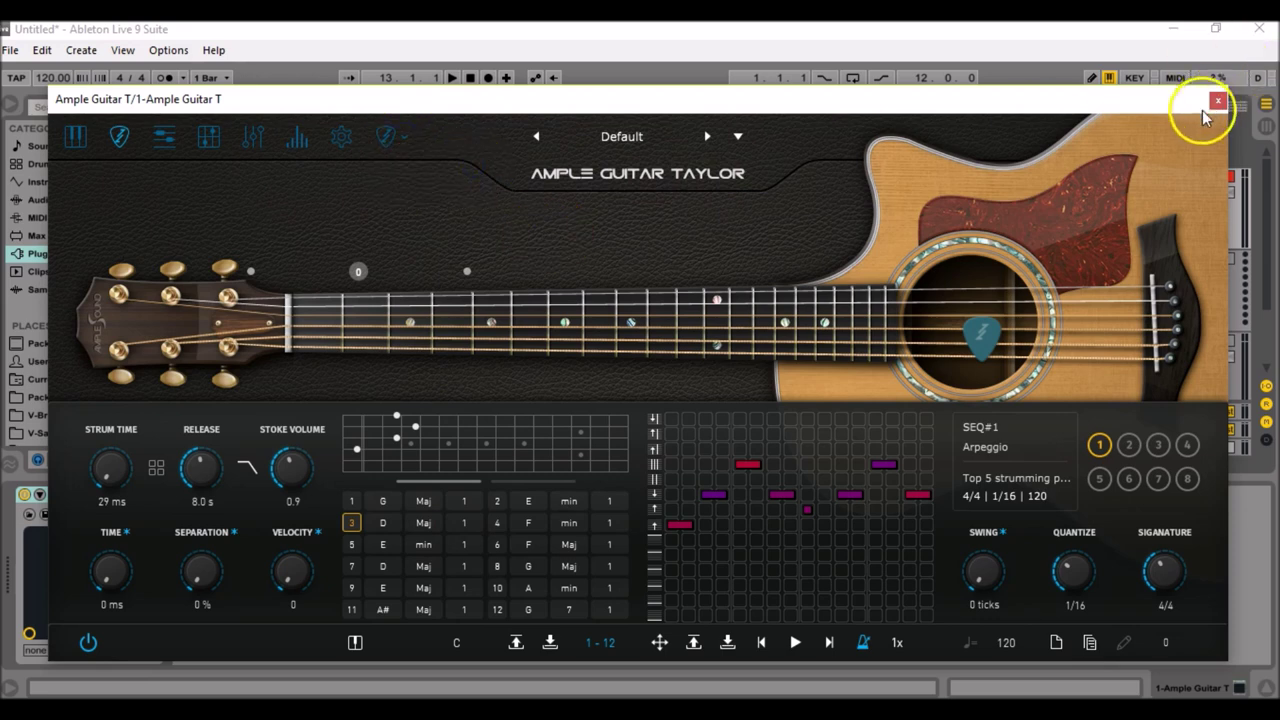
key(space)
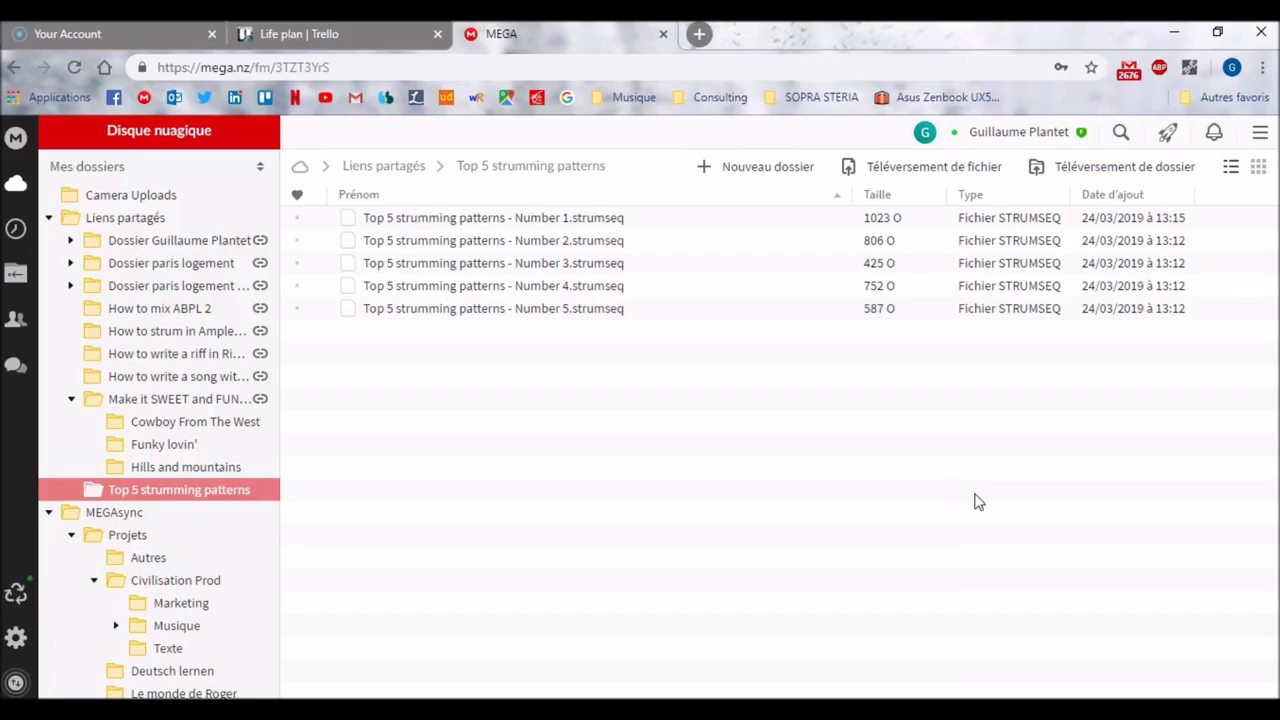
Step: Select the first .strumseq file in MEGA's 'Top 5 strumming patterns' folder, then switch windows
click(457, 228)
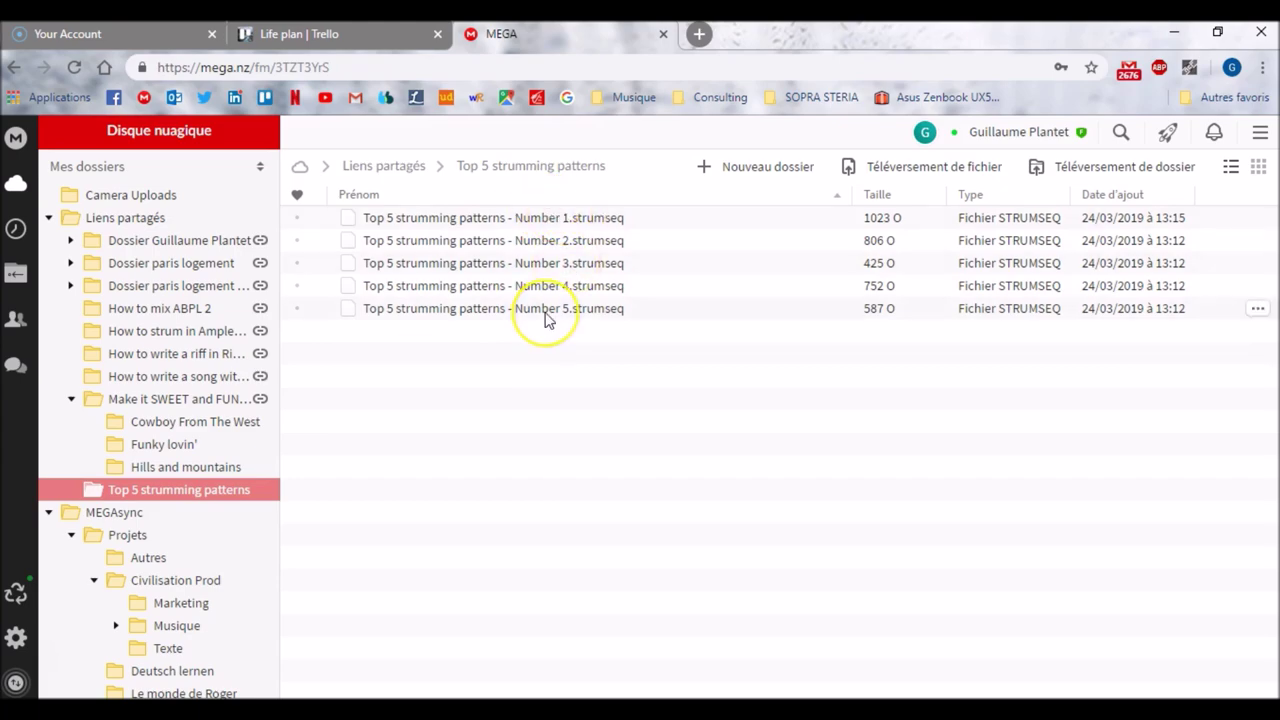
key(alt+Tab)
key(alt+Tab)
key(alt+Tab)
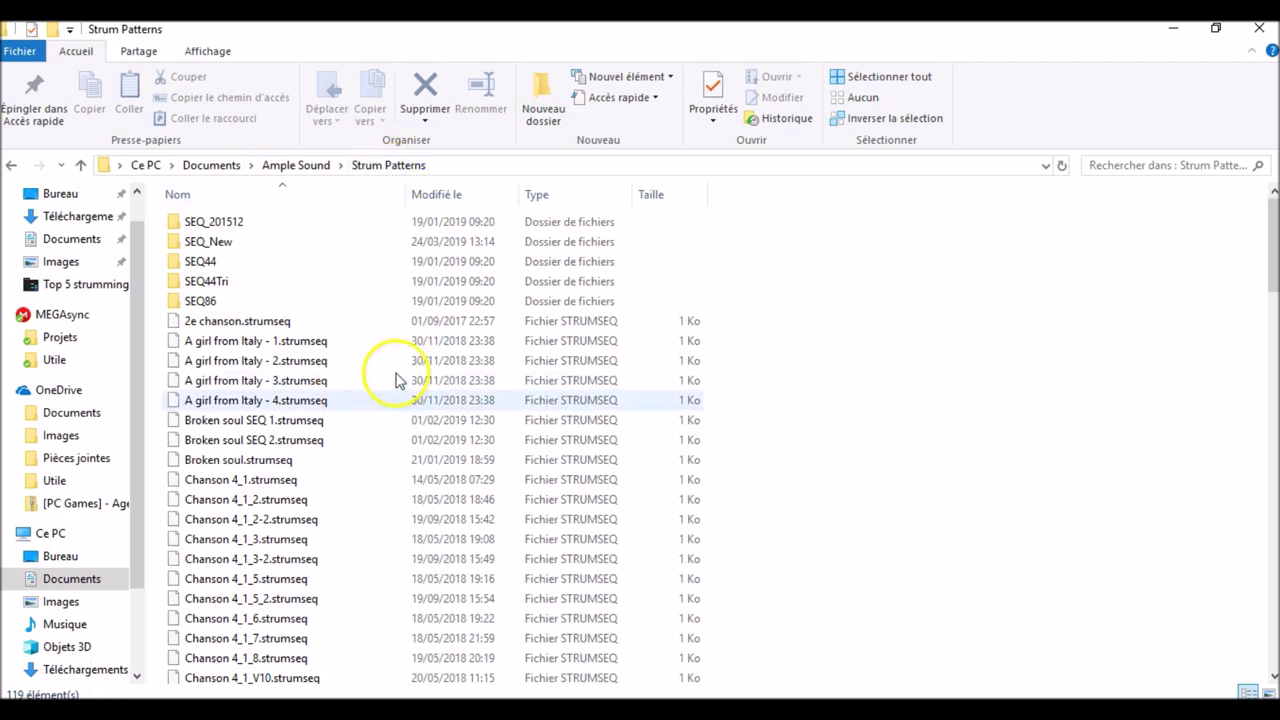
Step: Glance at Documents > Ample Sound > Strum Patterns, then return to Ableton Live
key(alt+Tab)
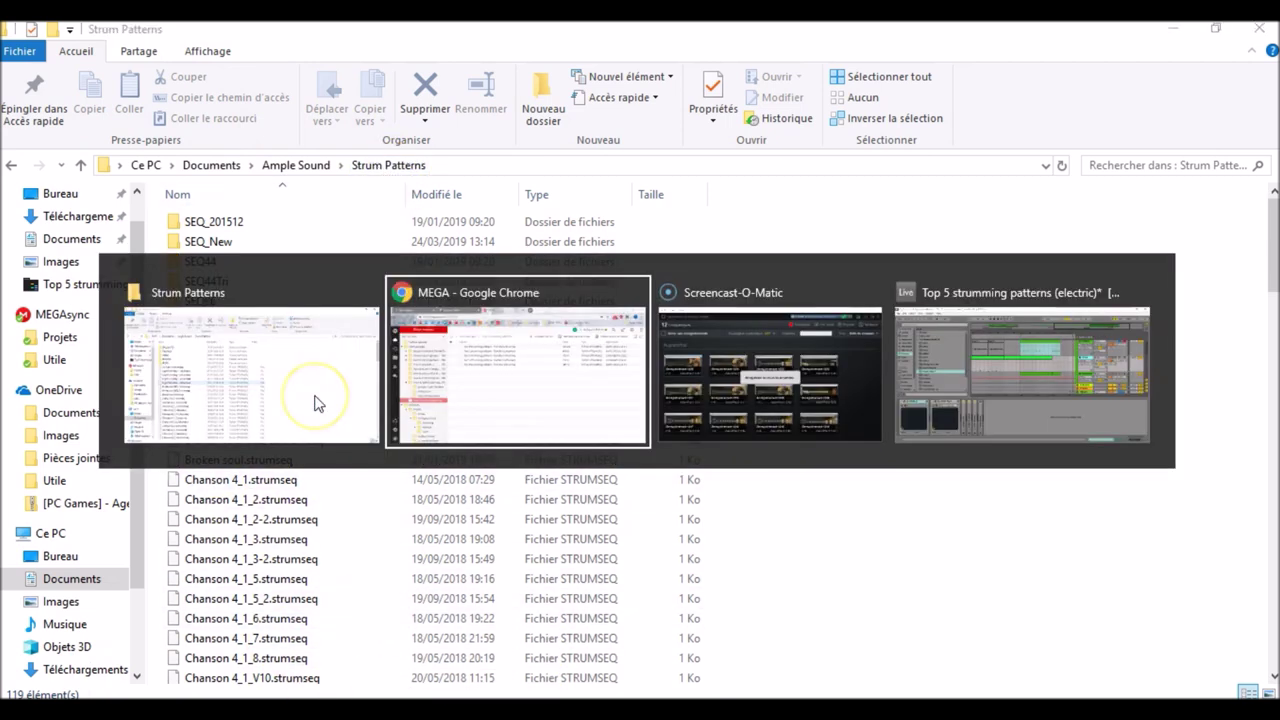
key(alt+Tab)
key(alt+Tab)
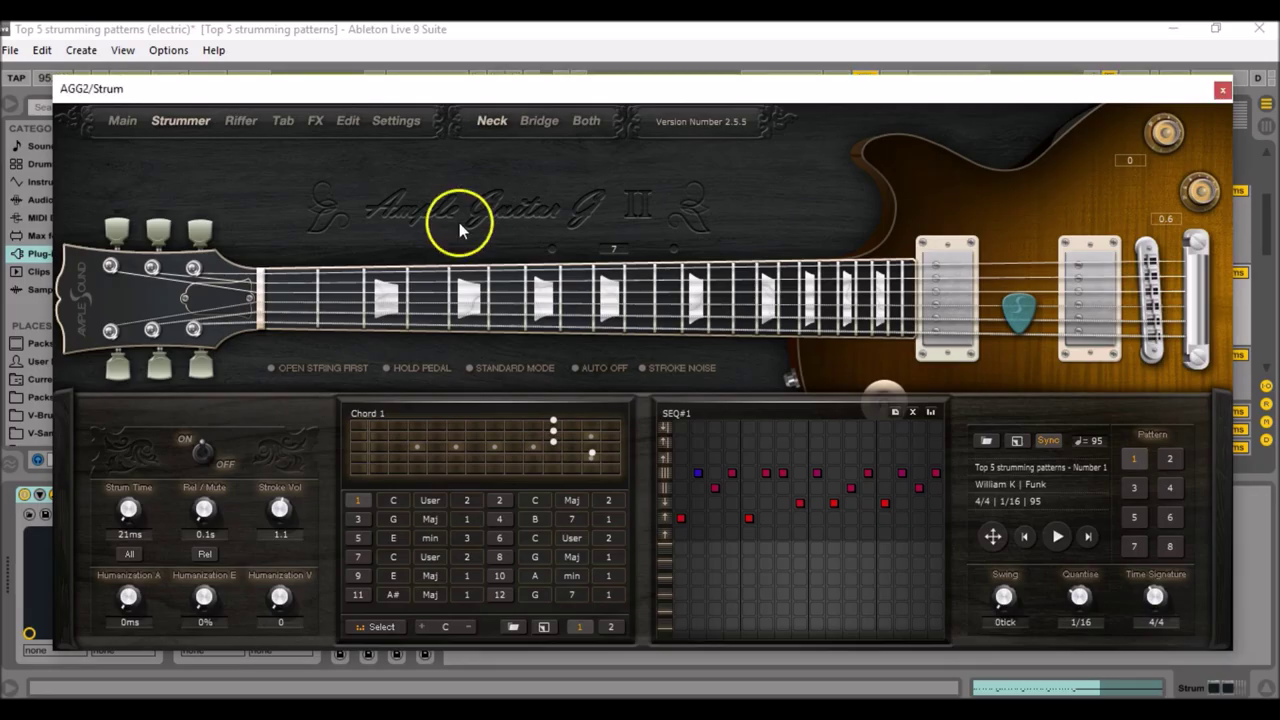
Step: Search the pattern loader for 'top 5', preview results, and load Number 5 (Pop, 120 BPM)
click(988, 443)
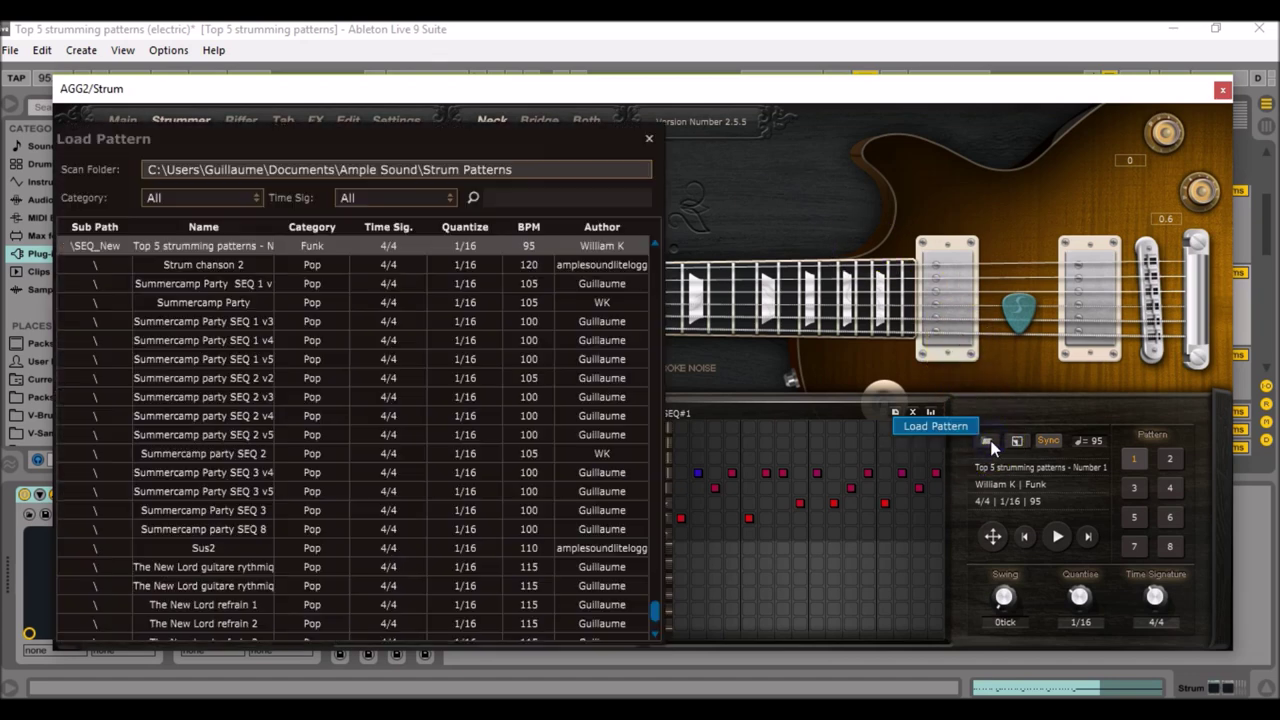
click(585, 196)
text(top 5)
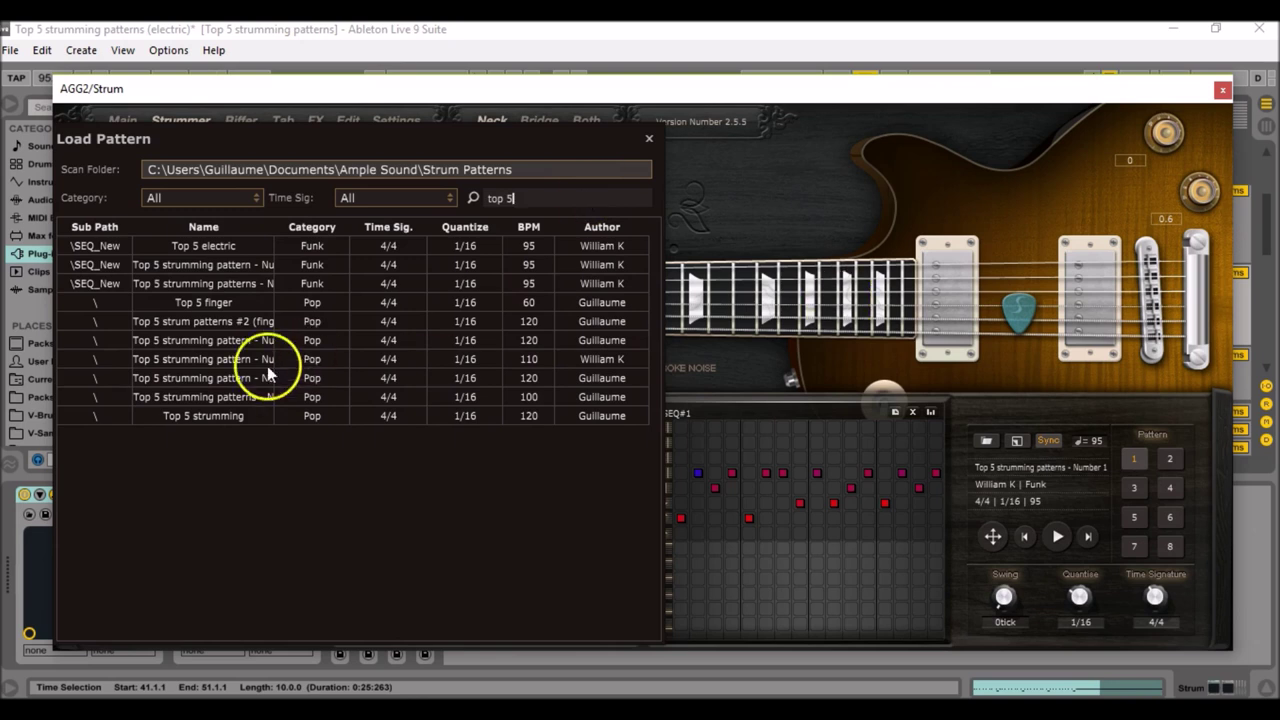
click(238, 397)
click(240, 379)
click(242, 359)
click(238, 340)
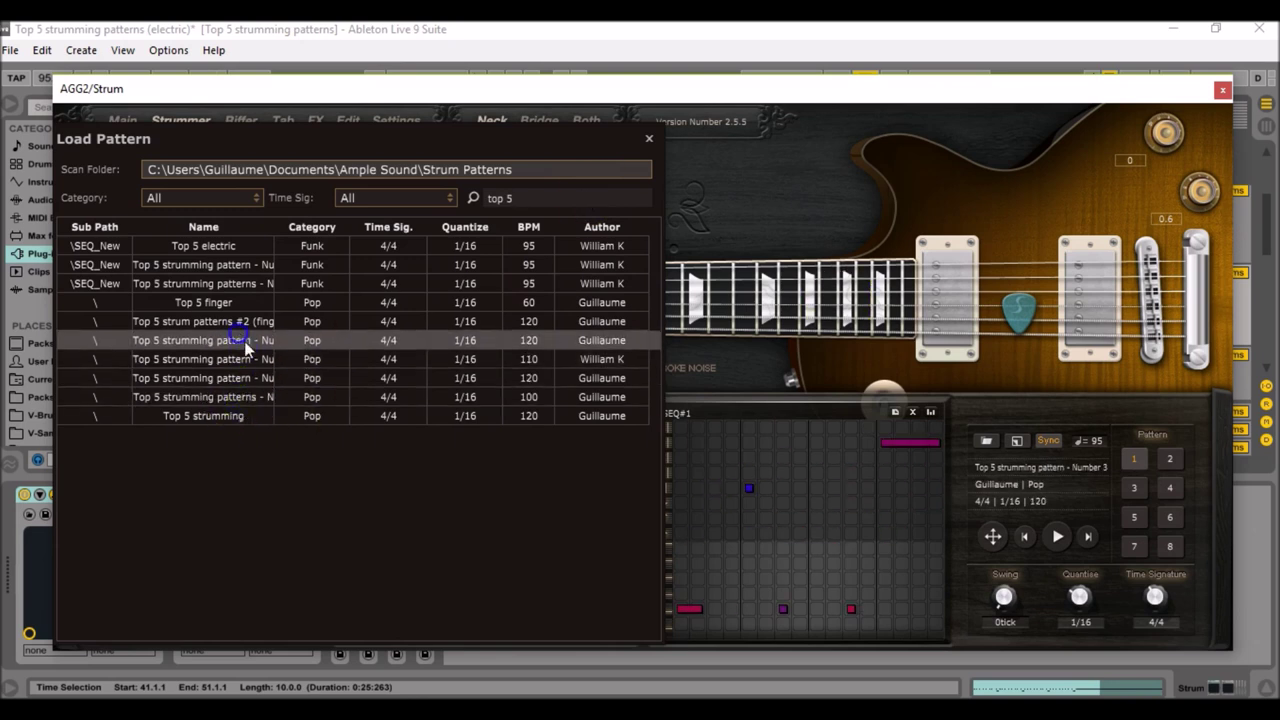
click(251, 380)
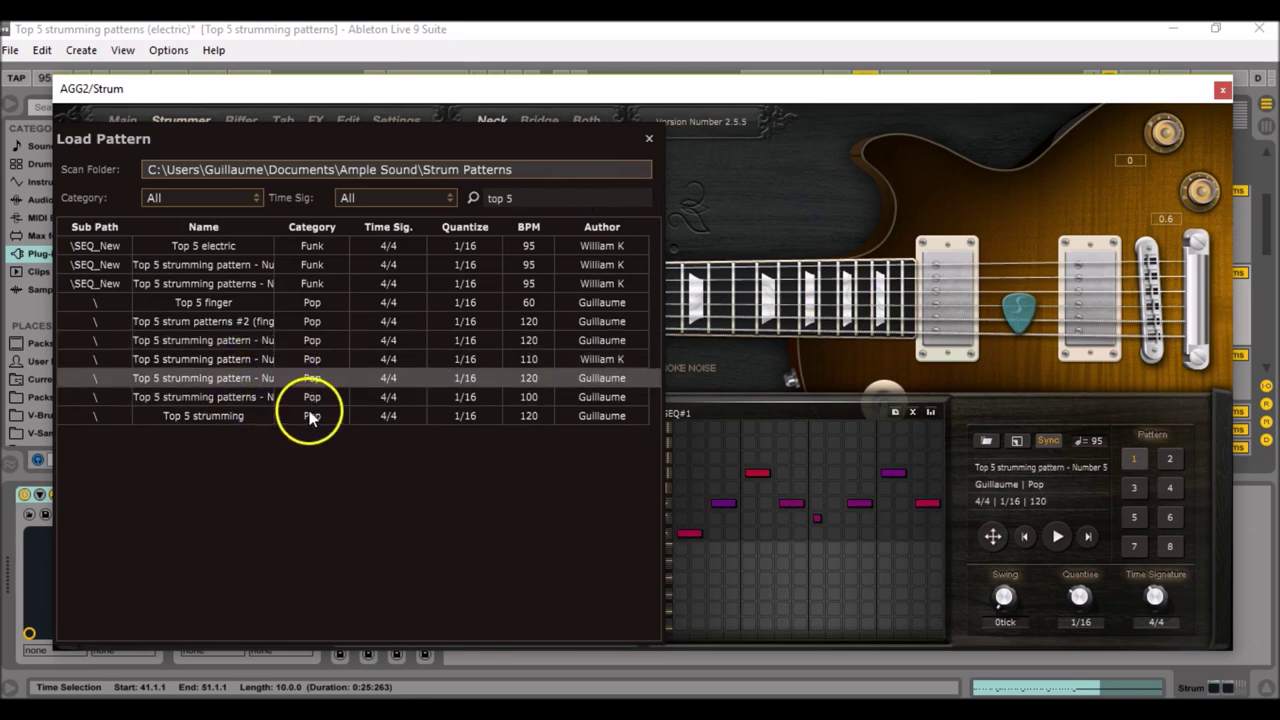
click(678, 203)
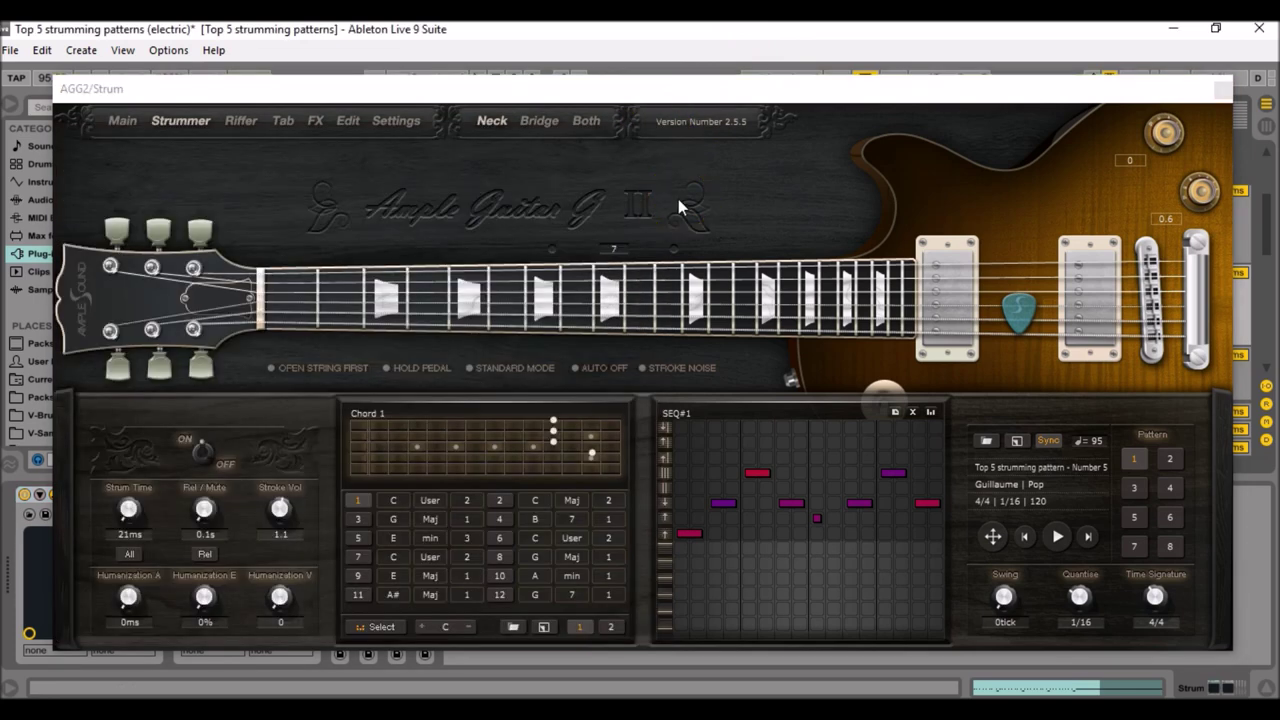